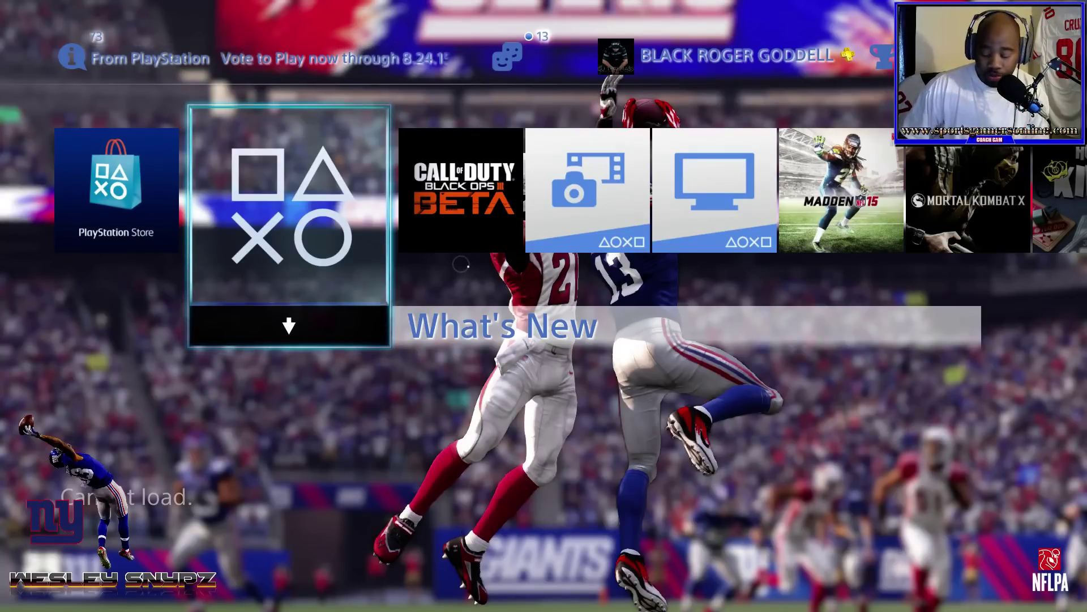
From the SHARE menu, bring up OPTIONS and choose Share Settings
key(F1)
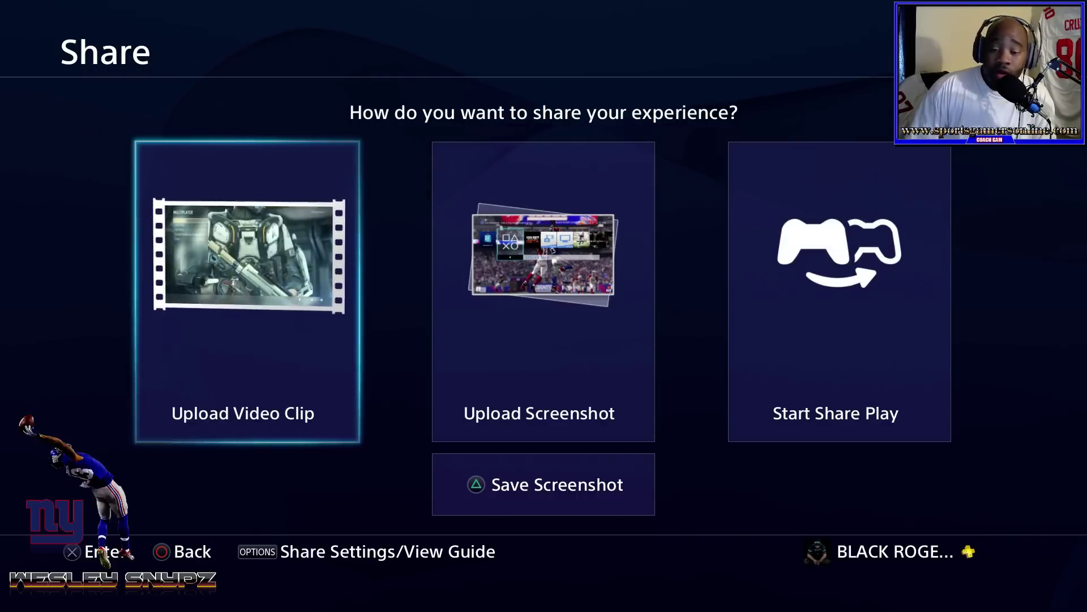
key(Menu)
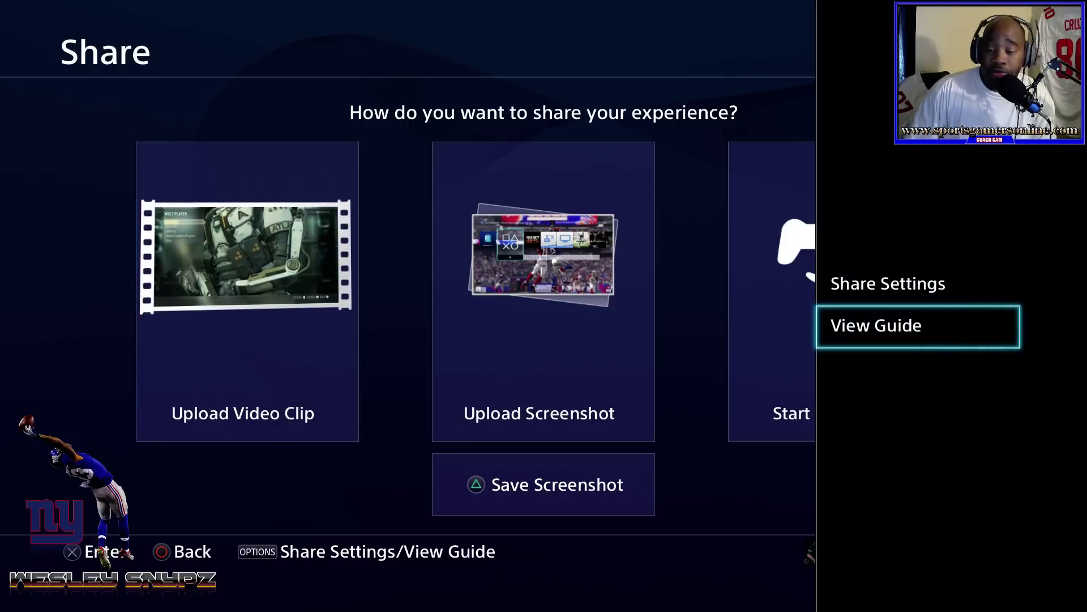
key(Up)
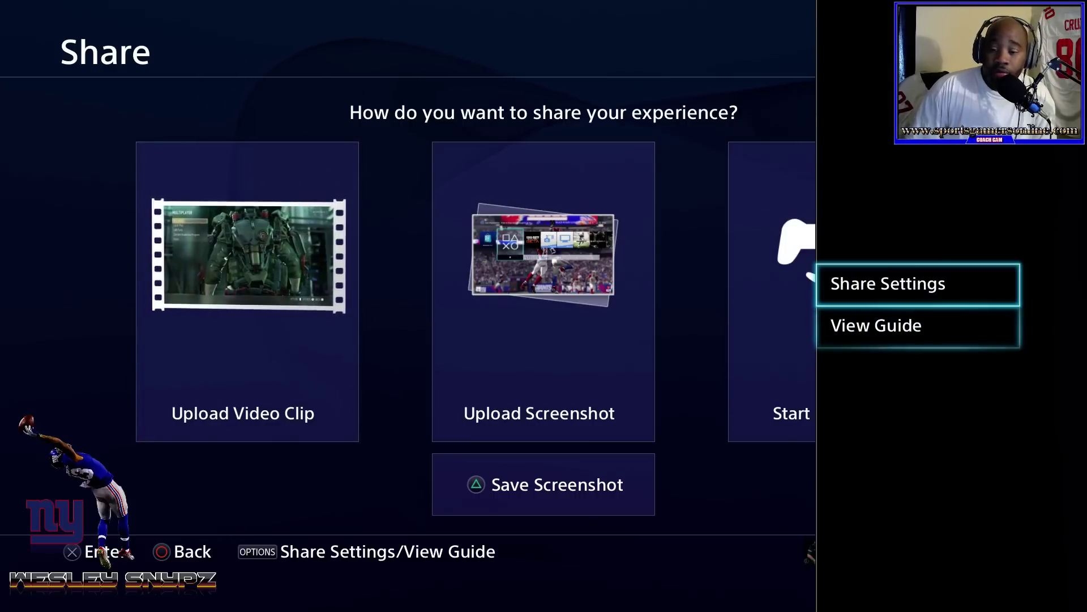
key(Return)
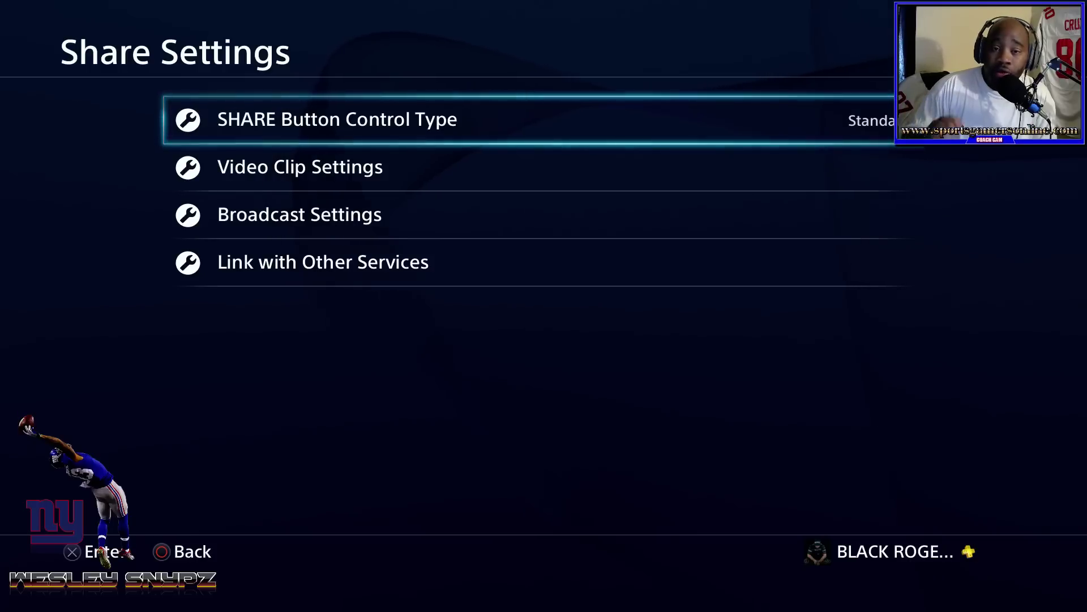
Go down the Share Settings list to Link with Other Services and open it
key(Down)
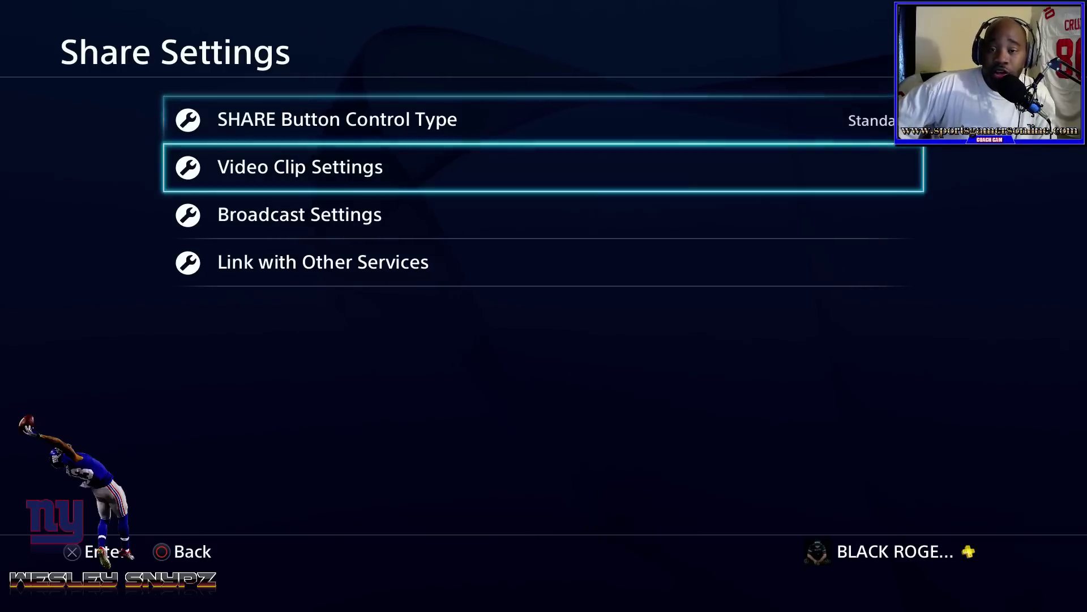
key(Down)
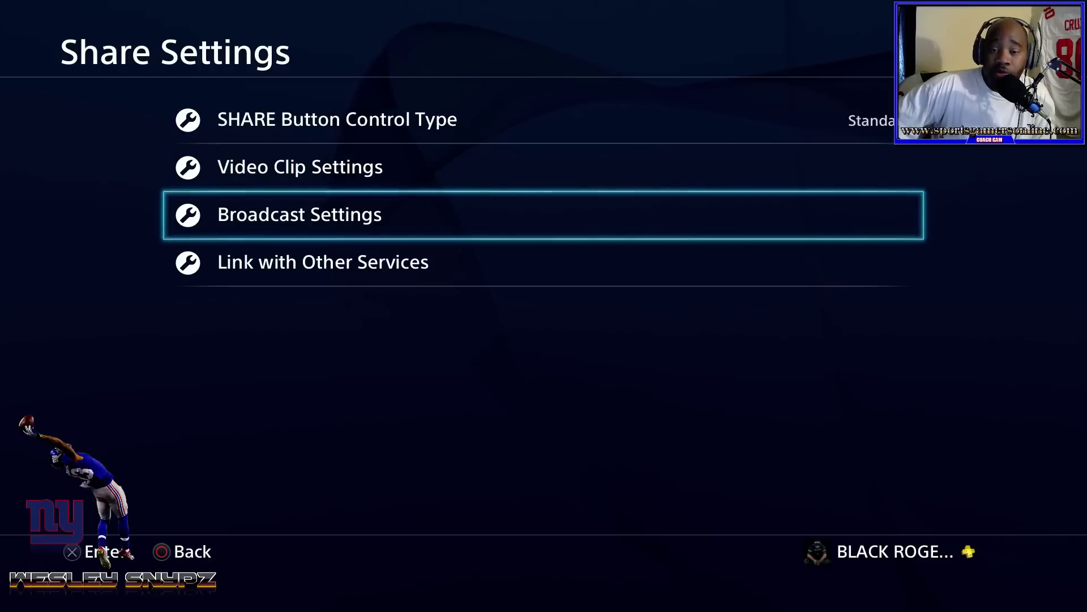
key(Down)
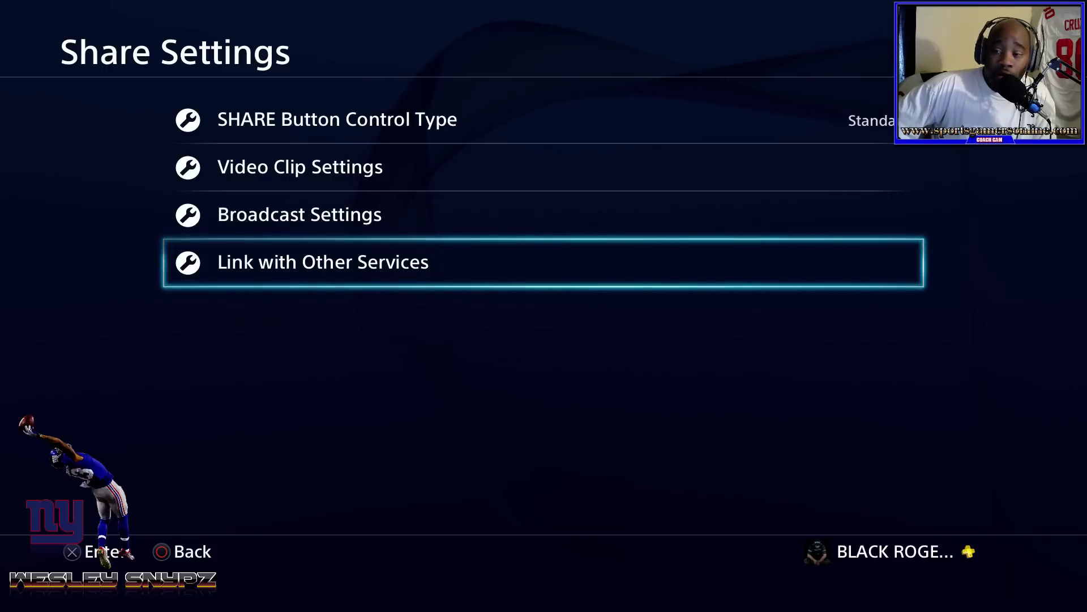
key(Return)
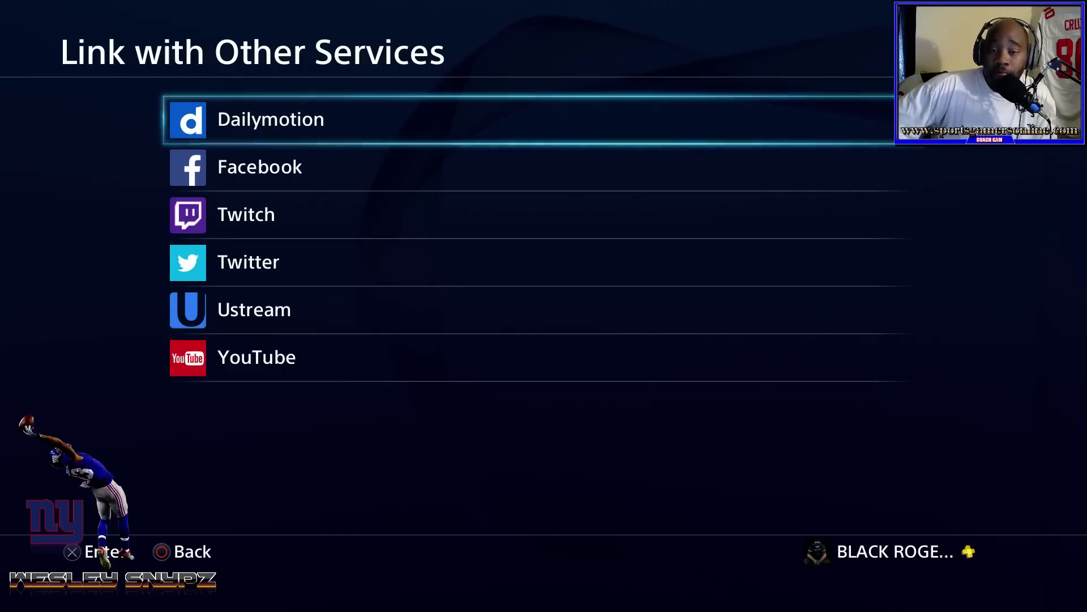
Select Twitch from the linkable services to reach its Save Account Information page
key(Down)
key(Down)
key(Down)
key(Down)
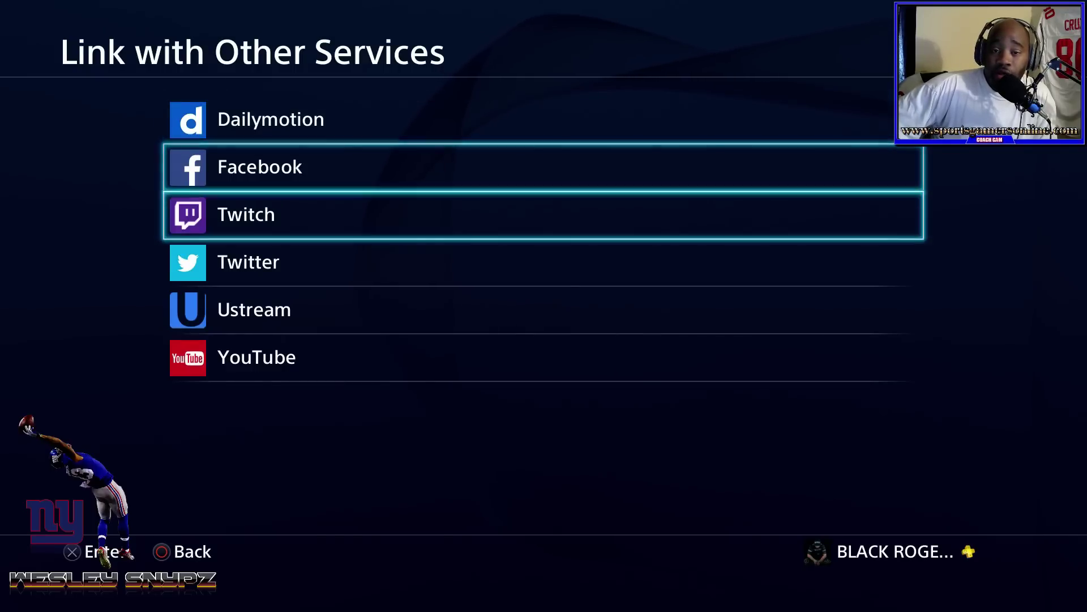
key(Down)
key(Up)
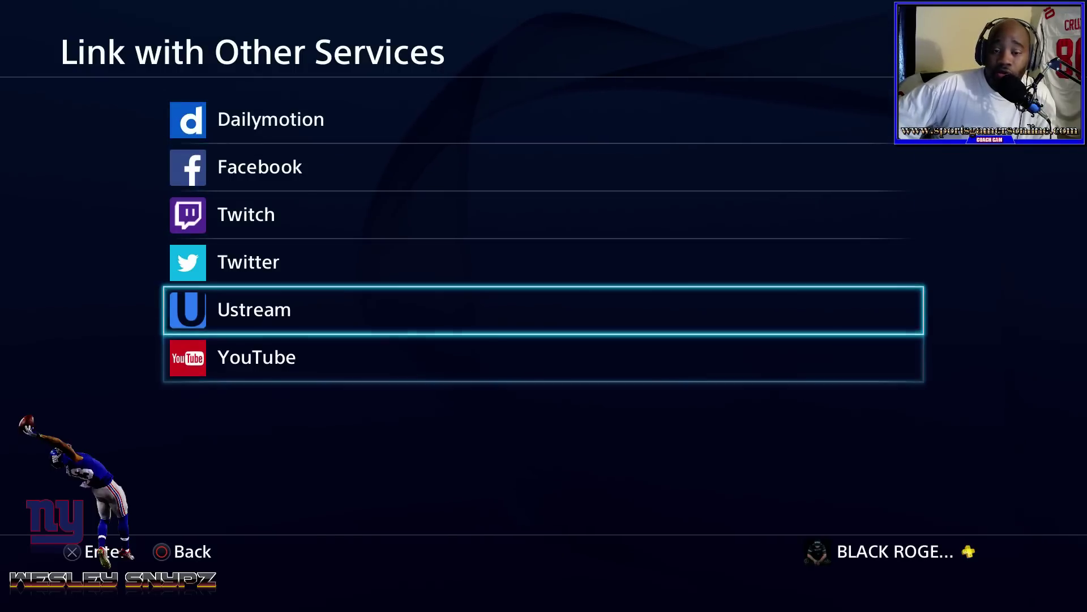
key(Up)
key(Up)
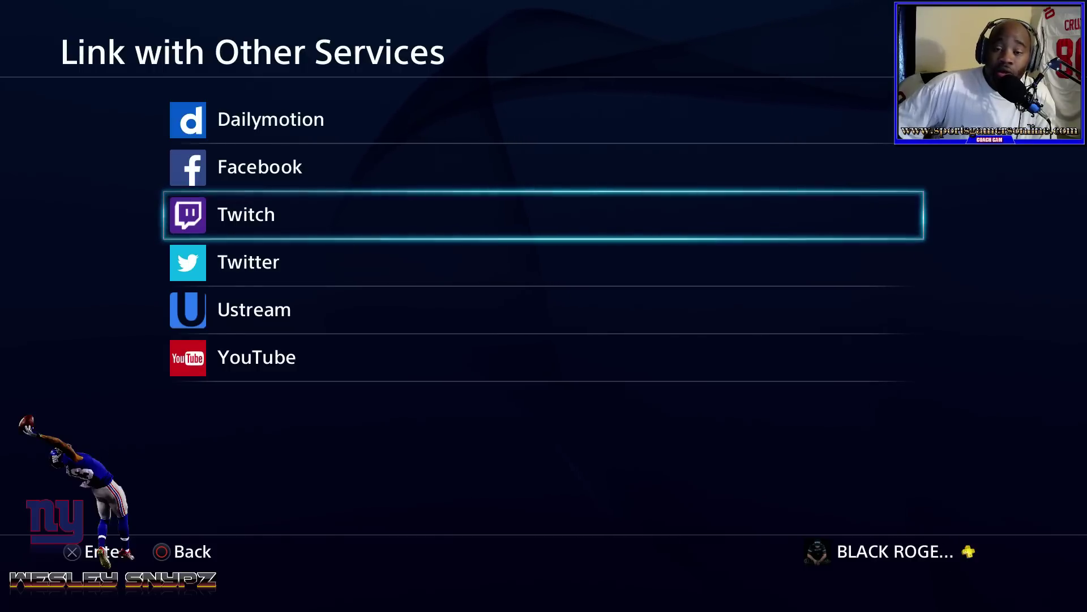
key(Return)
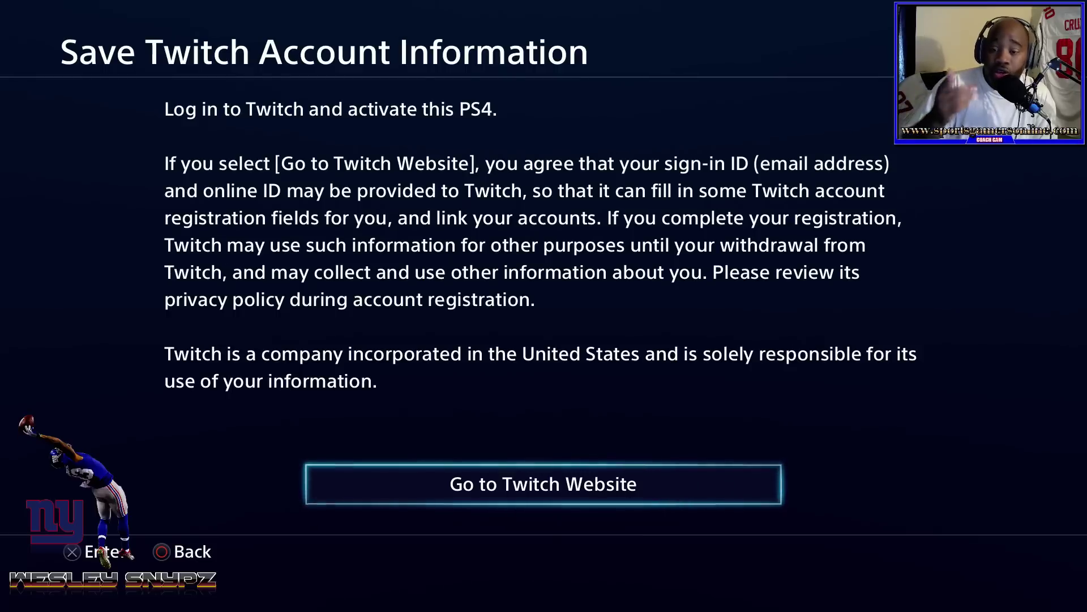
Continue to the Twitch website and choose Log In with an existing account
key(Return)
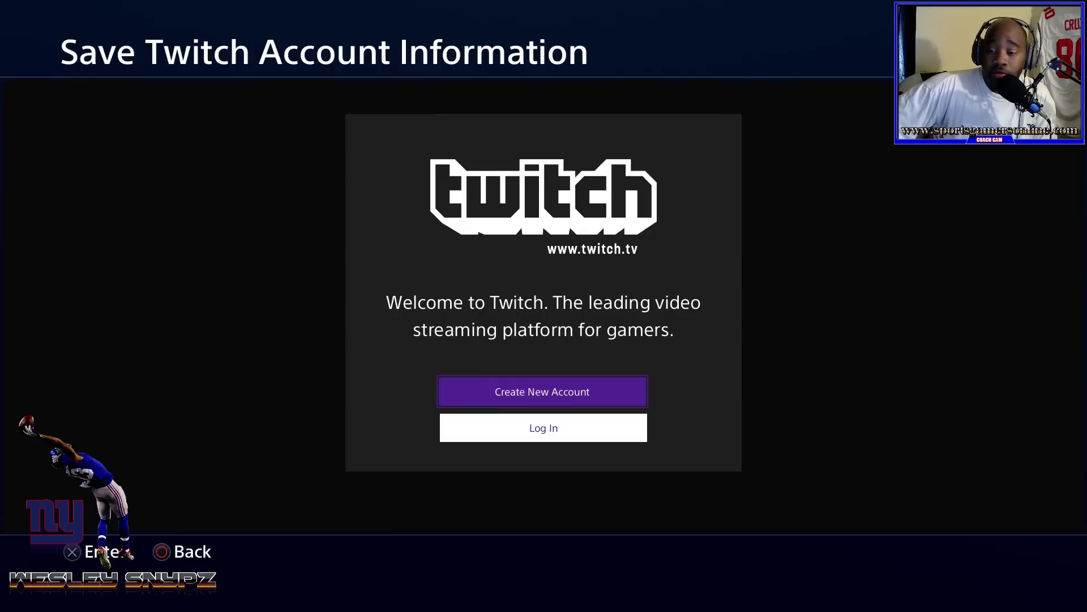
key(Down)
key(Up)
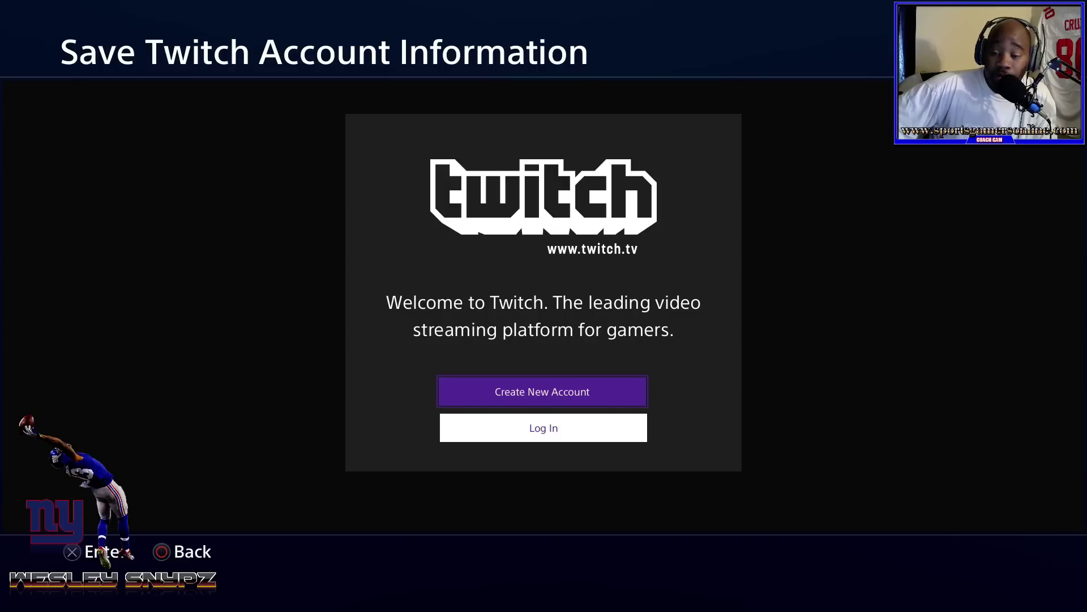
key(Down)
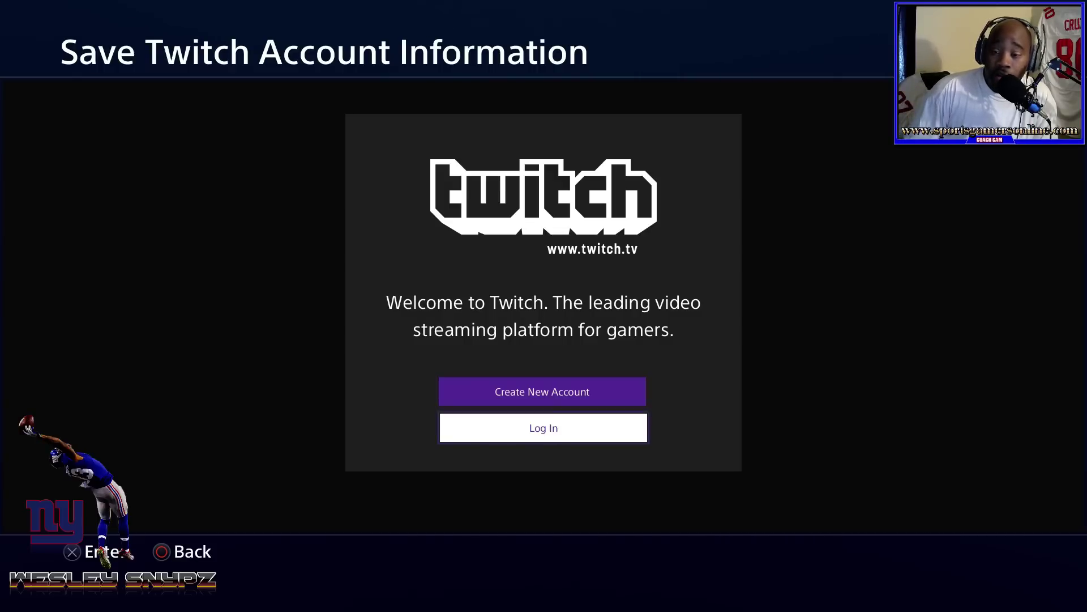
key(Return)
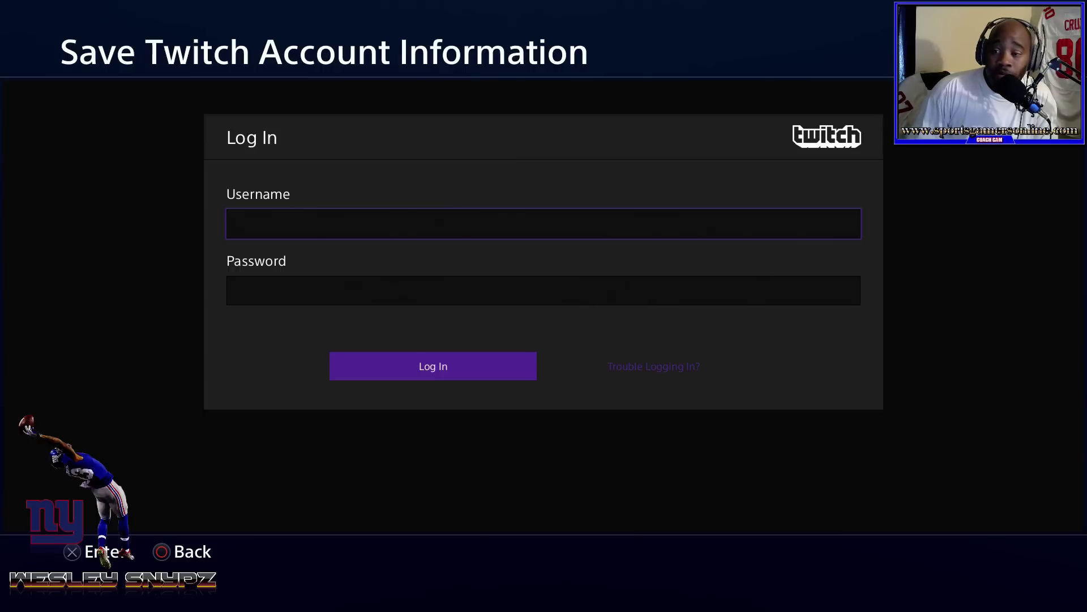
Enter the username's first letter, then accept the suggested Twitch account username
key(Return)
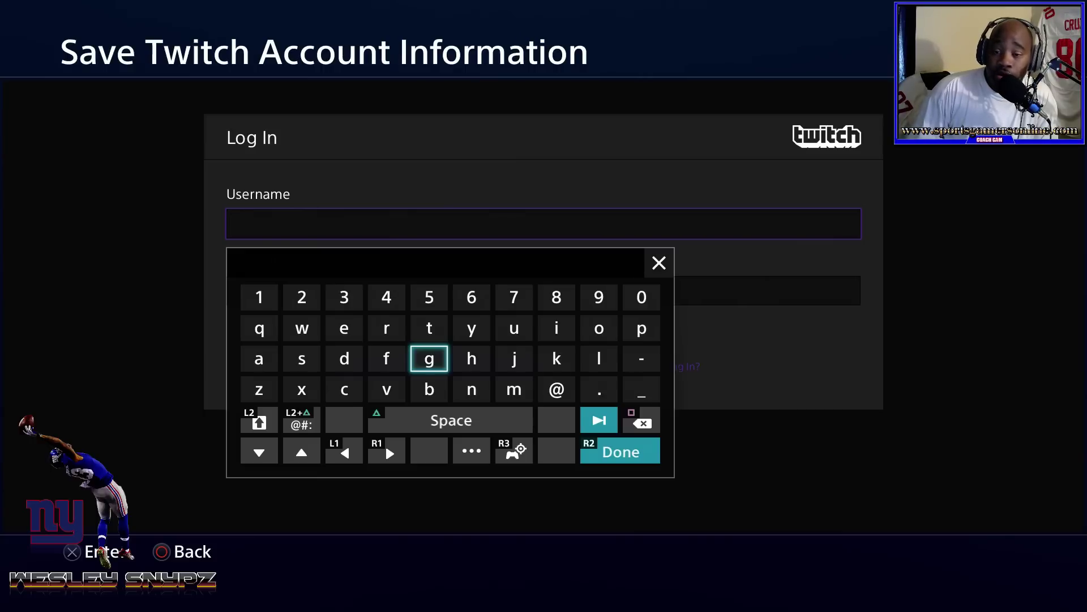
key(Down)
key(Left)
key(Left)
key(Right)
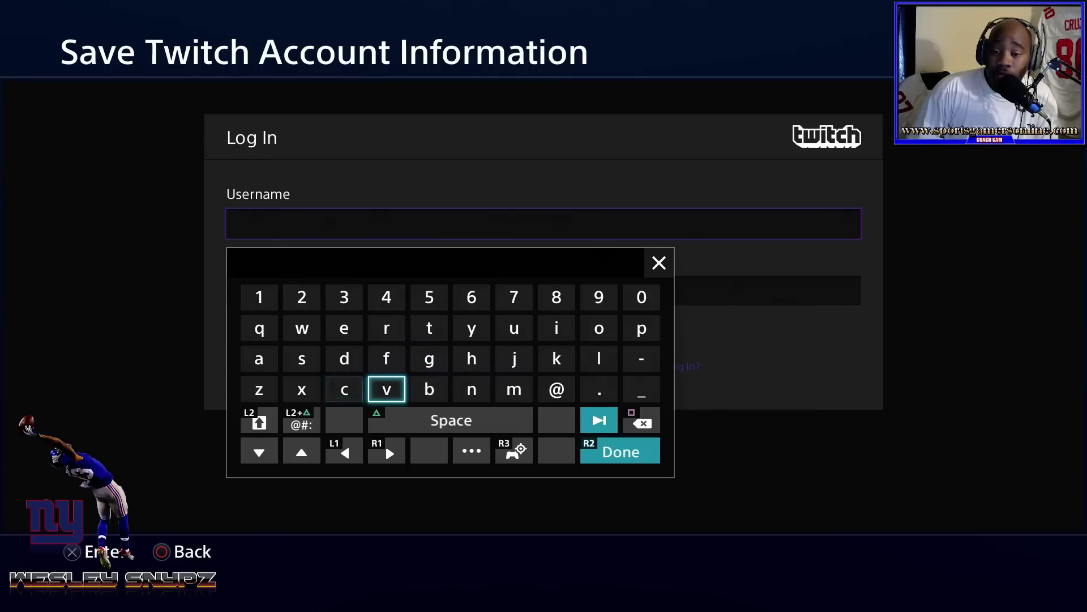
key(Left)
text(c)
key(Up)
key(Right)
key(Right)
key(Left)
key(Up)
key(Up)
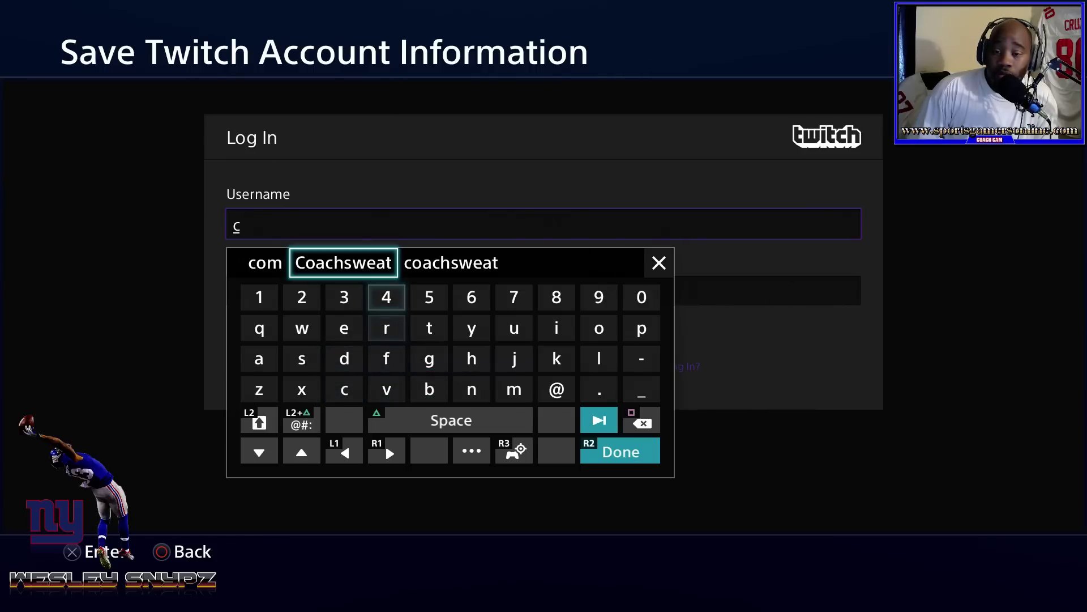
key(Right)
key(Return)
key(Return)
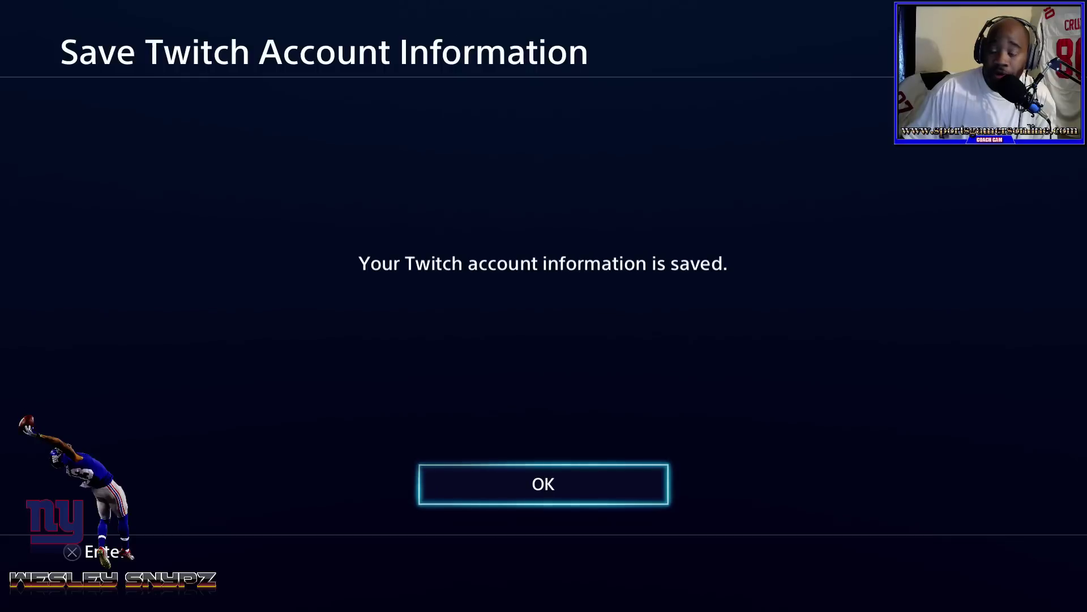
Acknowledge the saved Twitch account, then back out of Share Settings and the Share menu
key(Return)
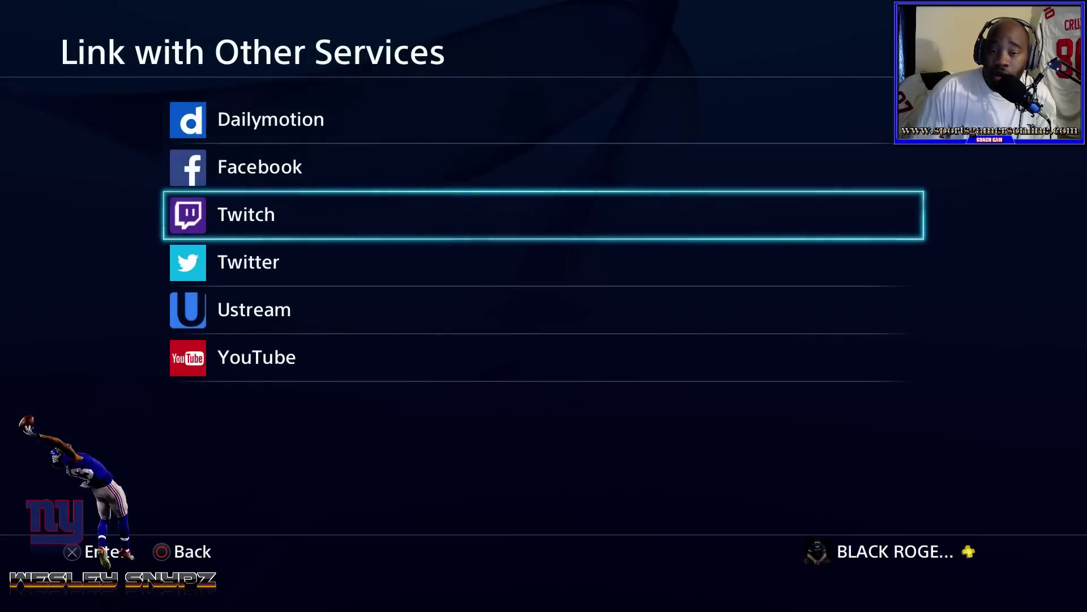
key(Escape)
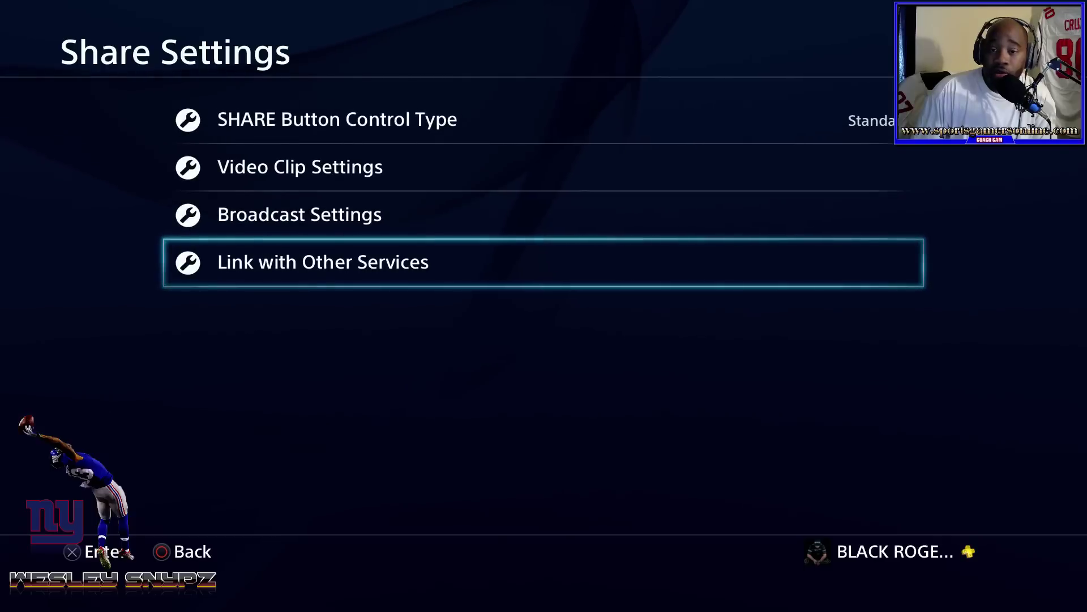
key(Escape)
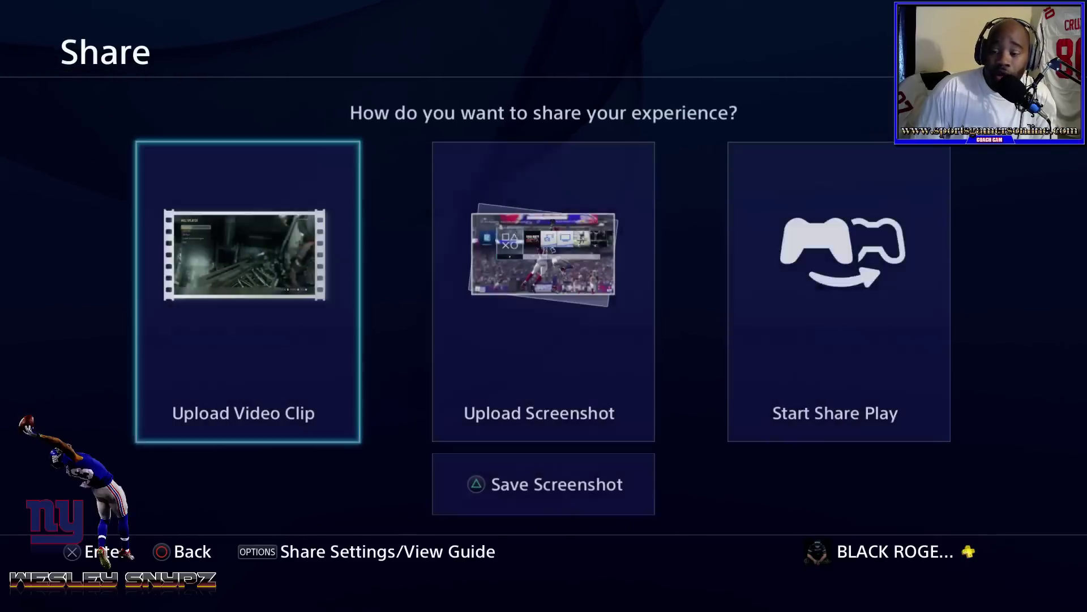
key(Right)
key(Right)
key(Left)
key(Left)
key(Right)
key(Escape)
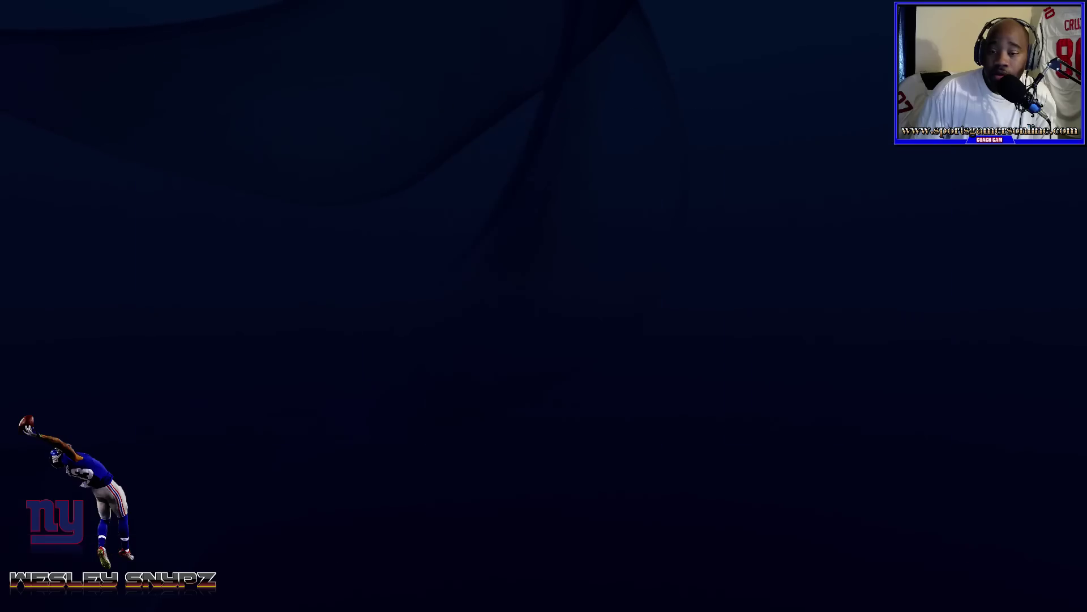
key(Right)
key(Right)
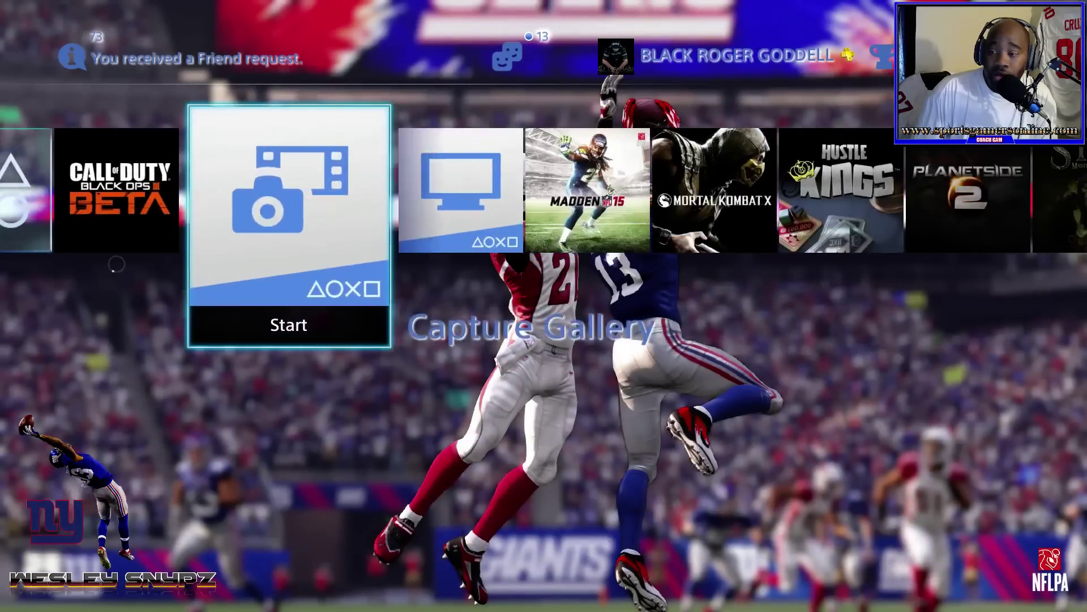
Launch the Black Ops III Beta tile, confirm the updated settings, and pass the title screen
key(Left)
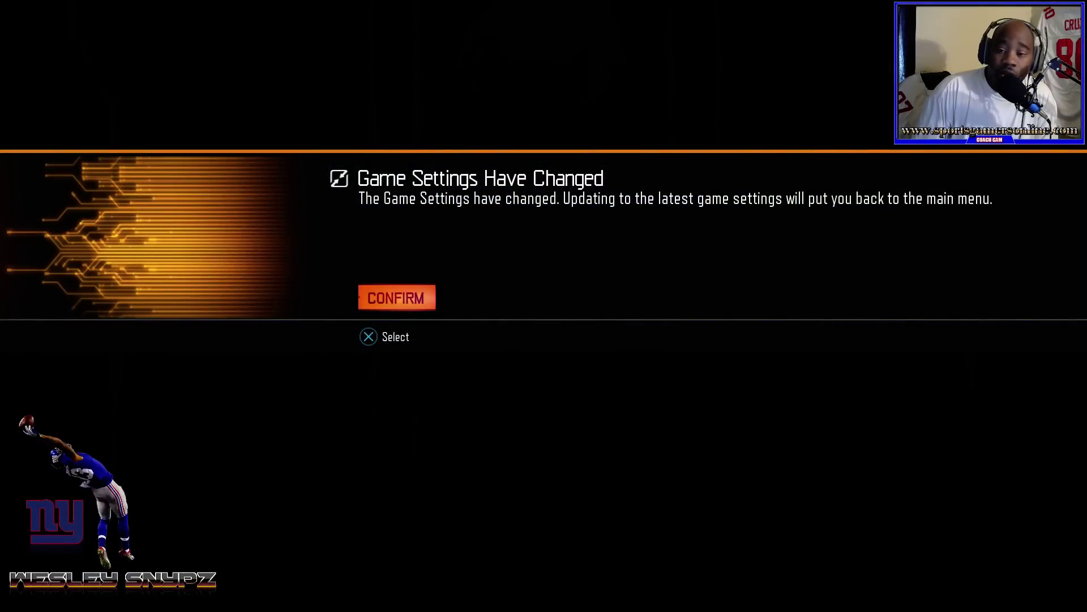
key(Return)
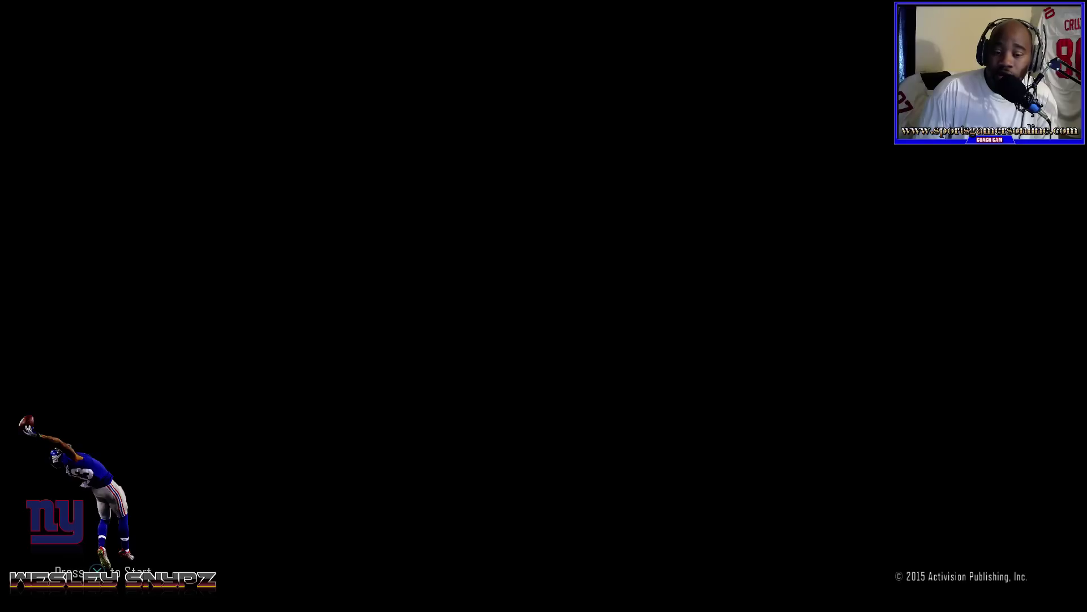
key(Return)
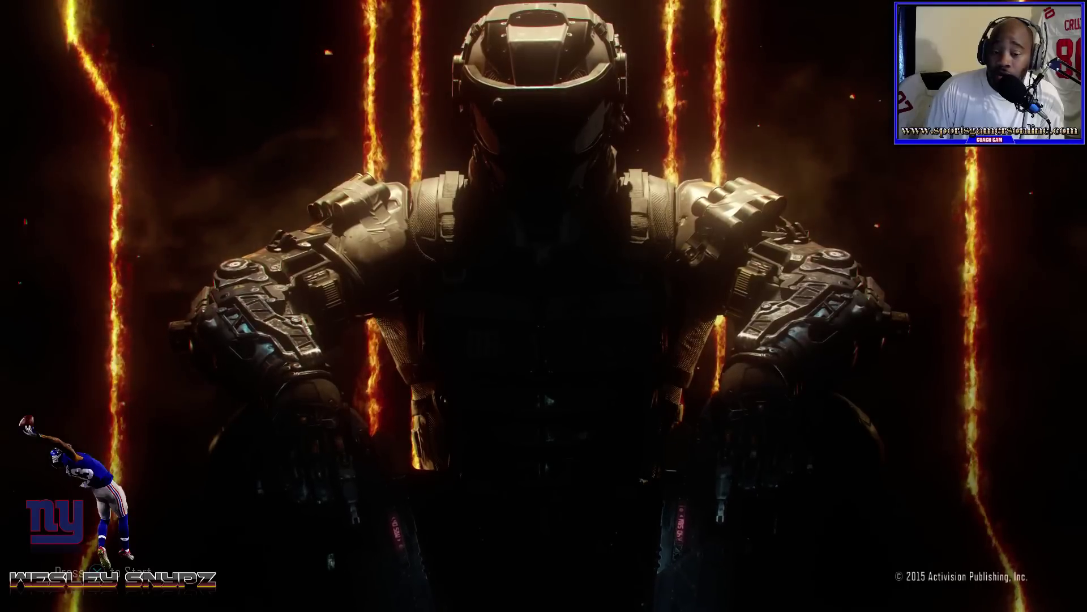
key(Return)
key(Return)
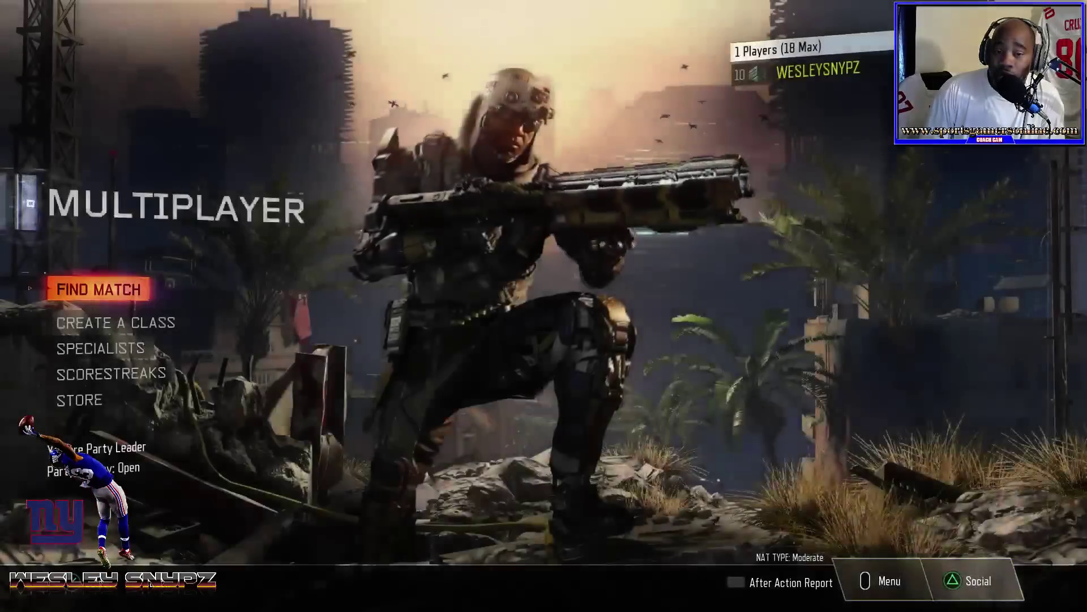
Open and close the After Action Report, then press SHARE for the sharing options
key(Return)
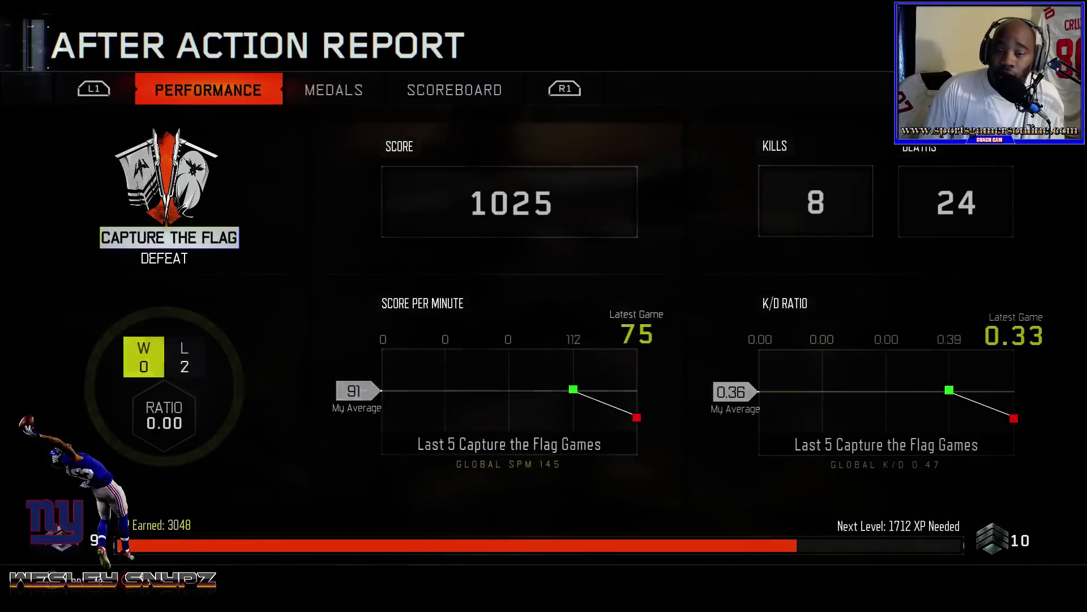
key(Escape)
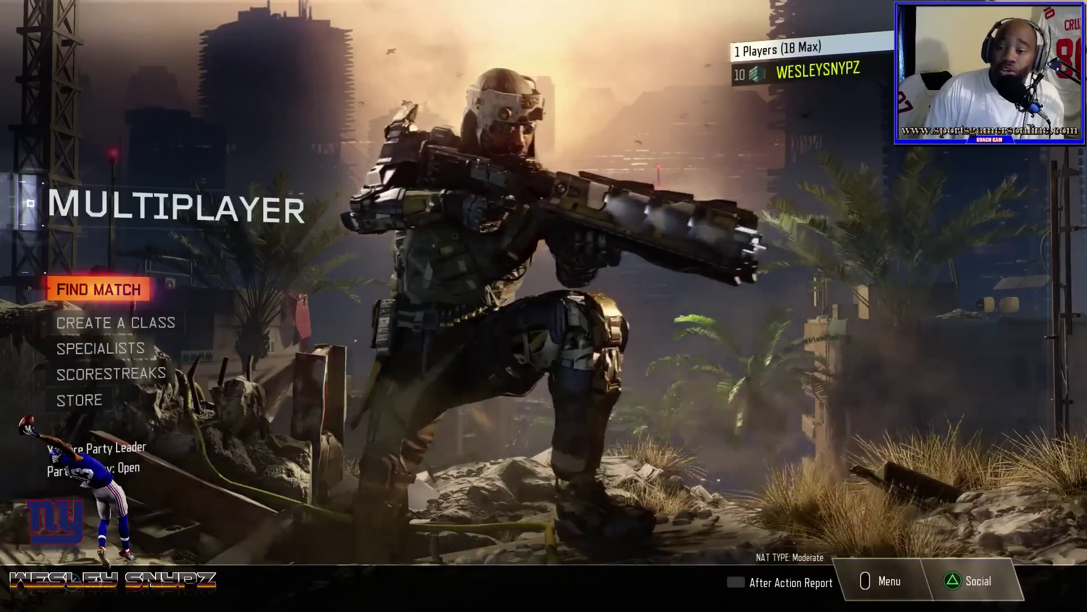
key(F12)
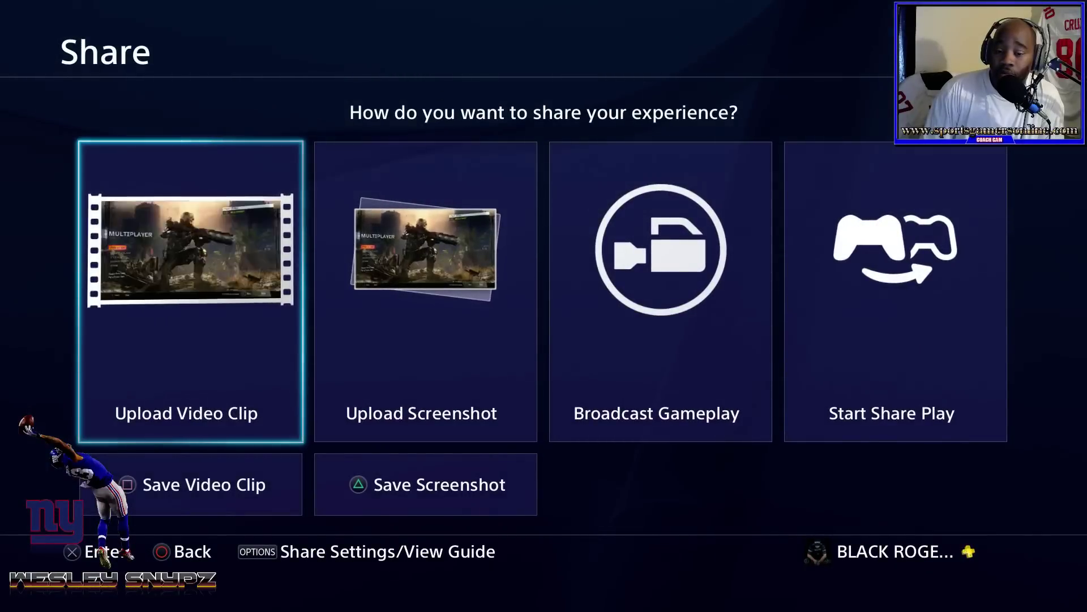
Choose Broadcast Gameplay with Twitch as the service and move up to the Title field
key(Right)
key(Right)
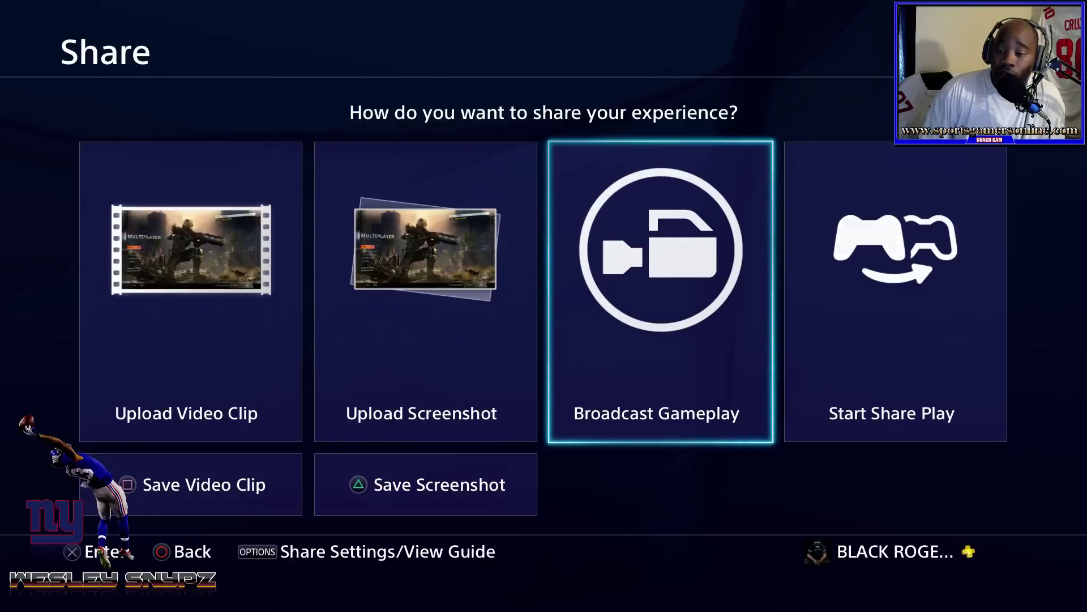
key(Return)
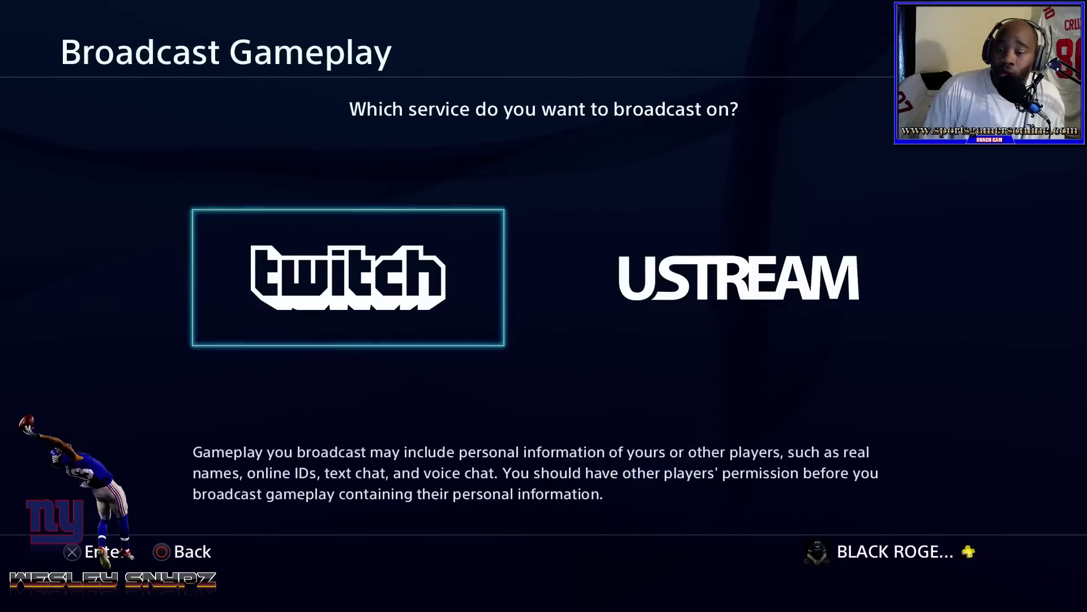
key(Right)
key(Left)
key(Right)
key(Left)
key(Right)
key(Left)
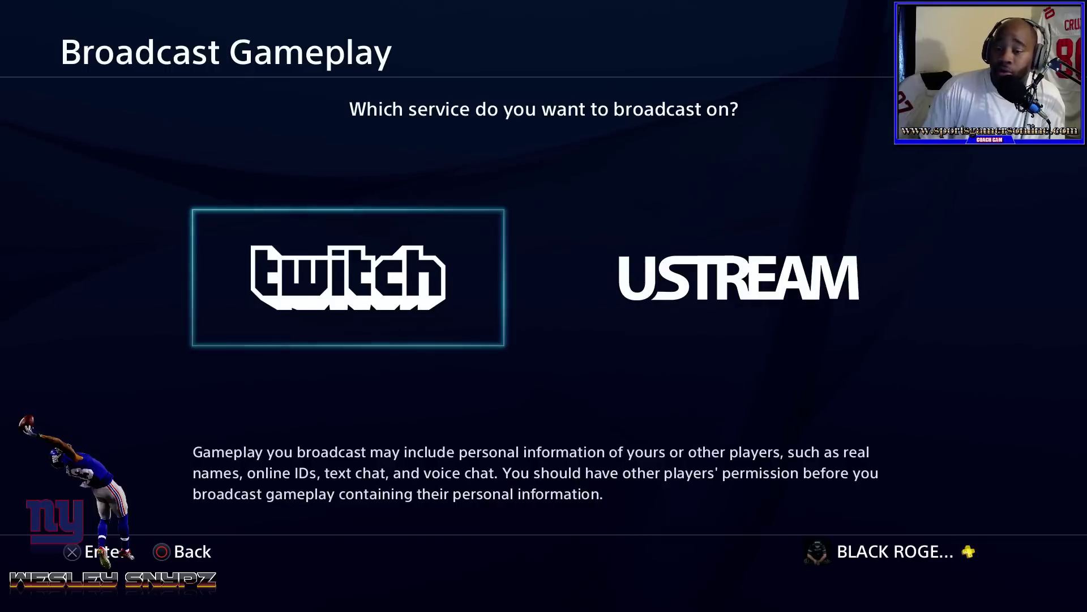
key(Return)
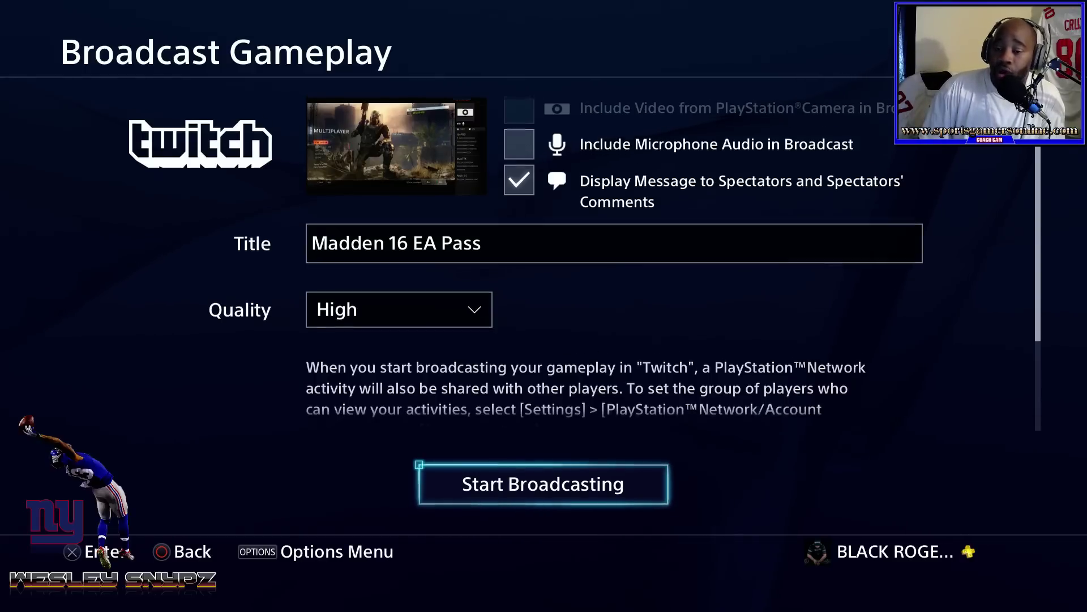
key(Up)
key(Up)
key(Up)
key(Up)
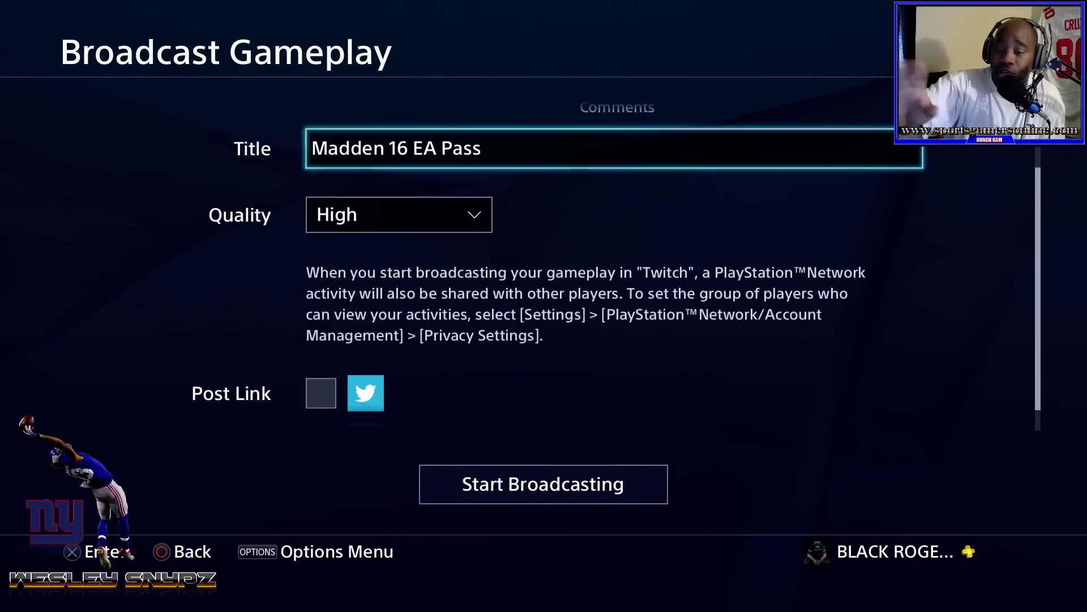
Clear the old Madden title and type COD on the on-screen keyboard
key(Return)
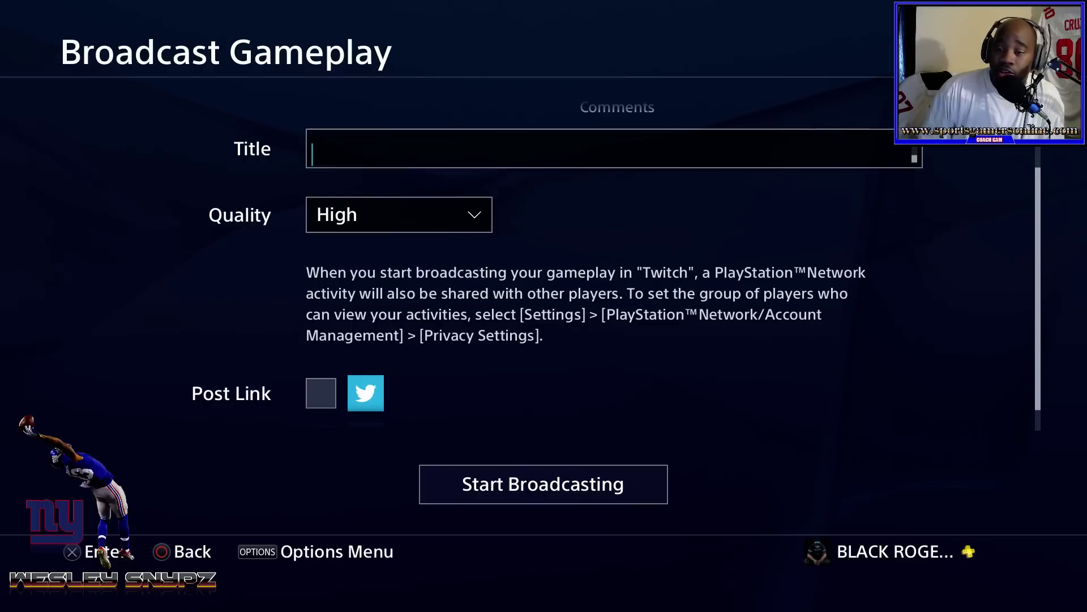
key(Down)
key(Left)
key(Left)
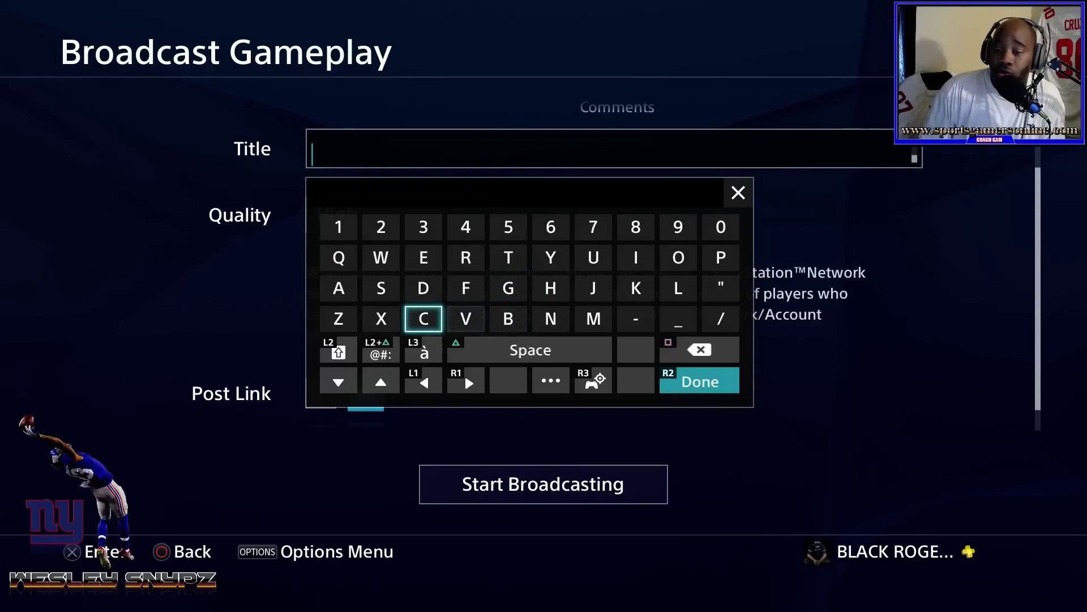
text(C)
key(shift)
key(Up)
key(Up)
key(Right)
key(Right)
key(Right)
key(Right)
key(Right)
key(Right)
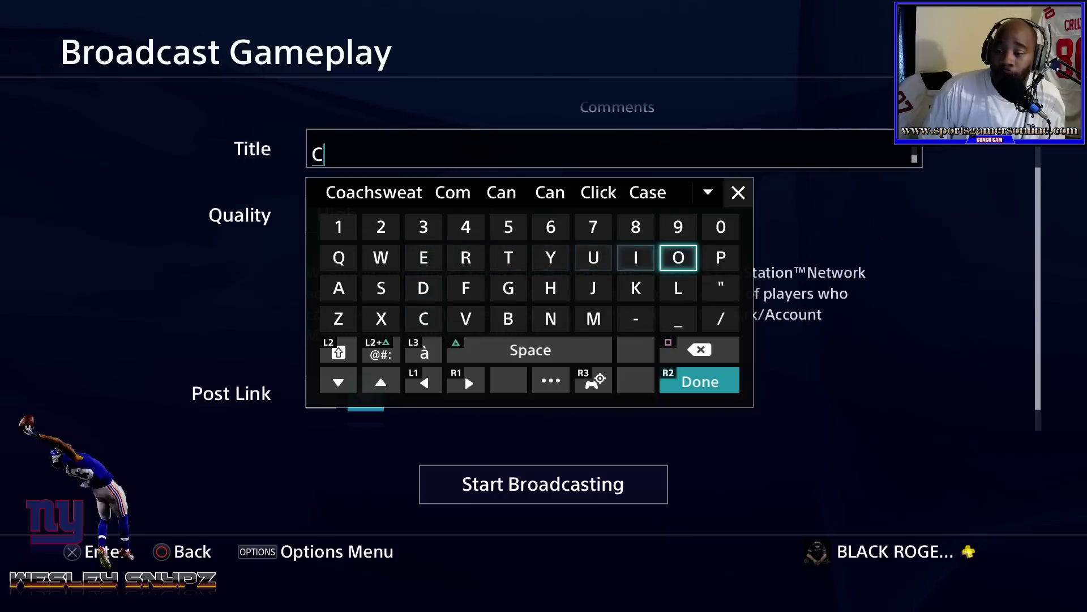
text(O)
key(Left)
key(Left)
key(Left)
key(Left)
key(Left)
key(Left)
key(Down)
text(D)
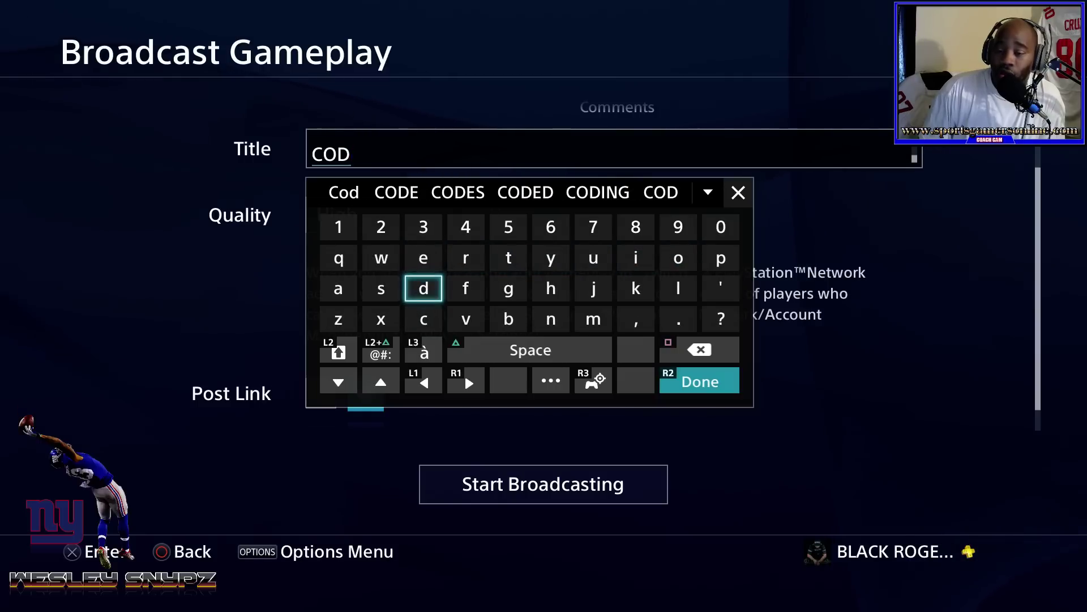
key(shift)
key(Down)
key(Right)
key(Right)
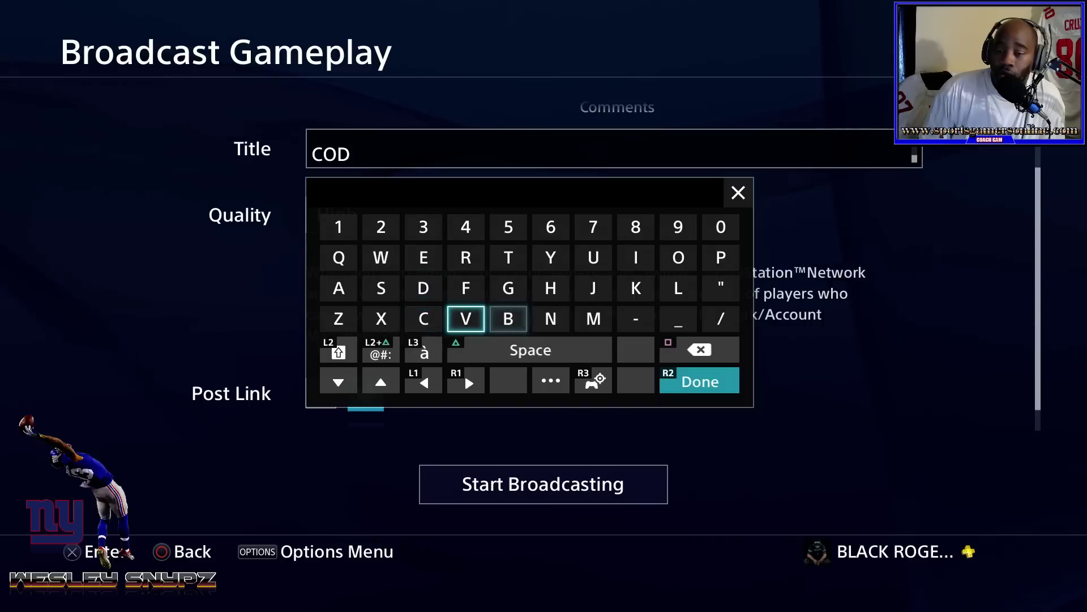
key(Left)
key(Left)
key(Up)
key(Up)
key(Right)
key(Right)
key(Down)
Erase the typed title text back to an empty field
key(shift)
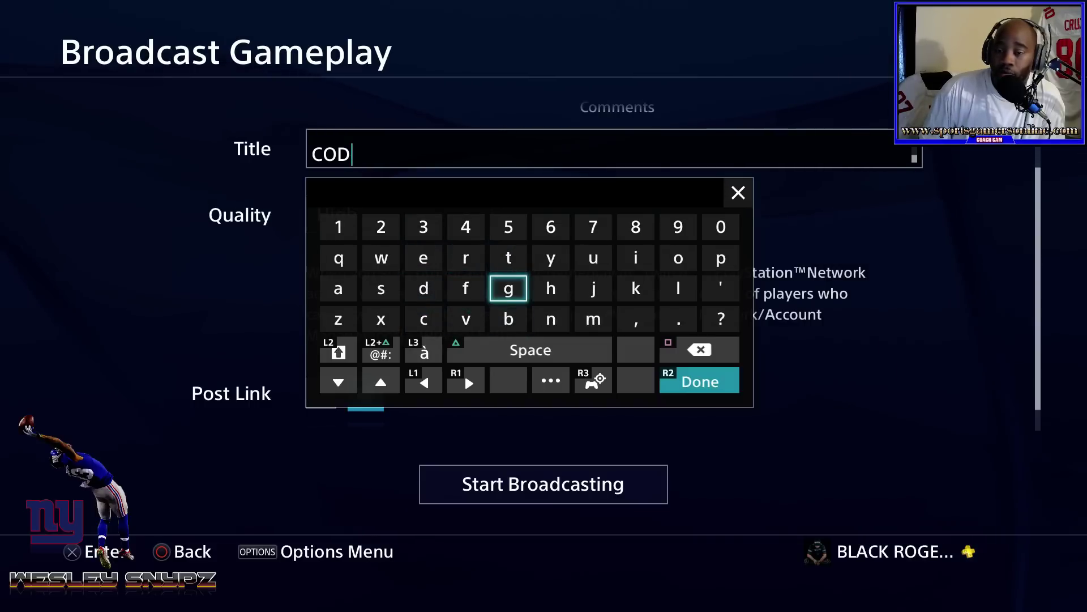
key(Left)
key(Left)
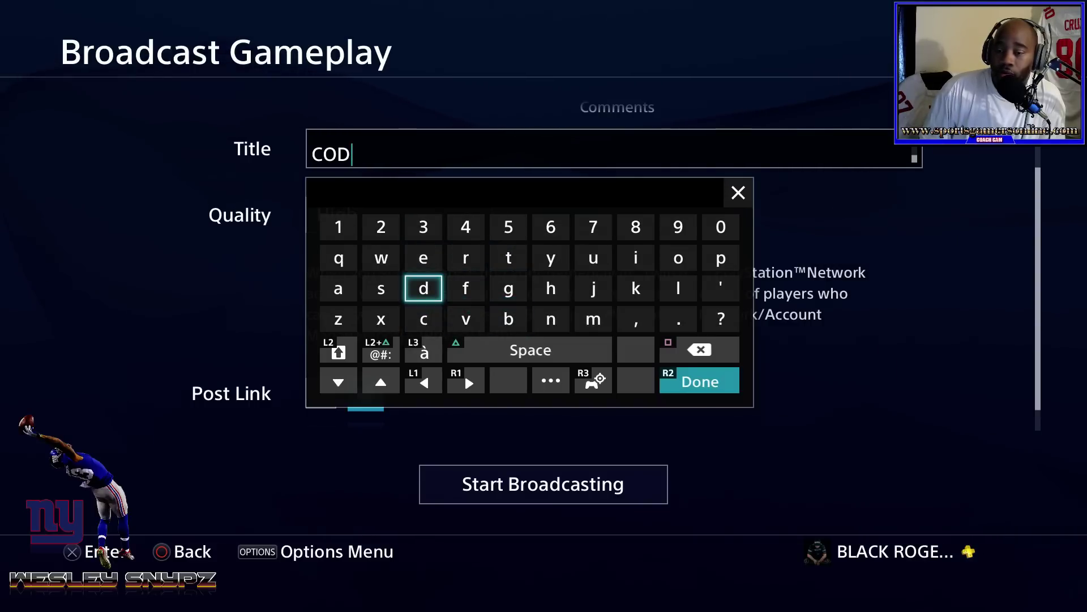
key(Right)
key(Down)
key(Up)
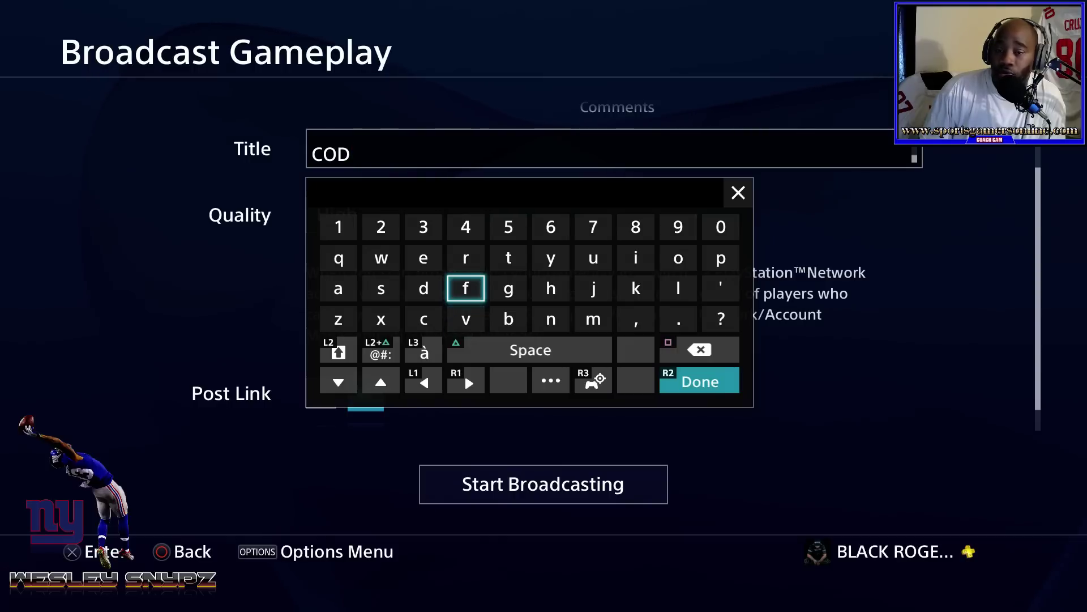
key(BackSpace)
key(BackSpace)
text(Madden 16 LA Pass www.sportsgamersonline.com)
key(BackSpace)
key(BackSpace)
key(BackSpace)
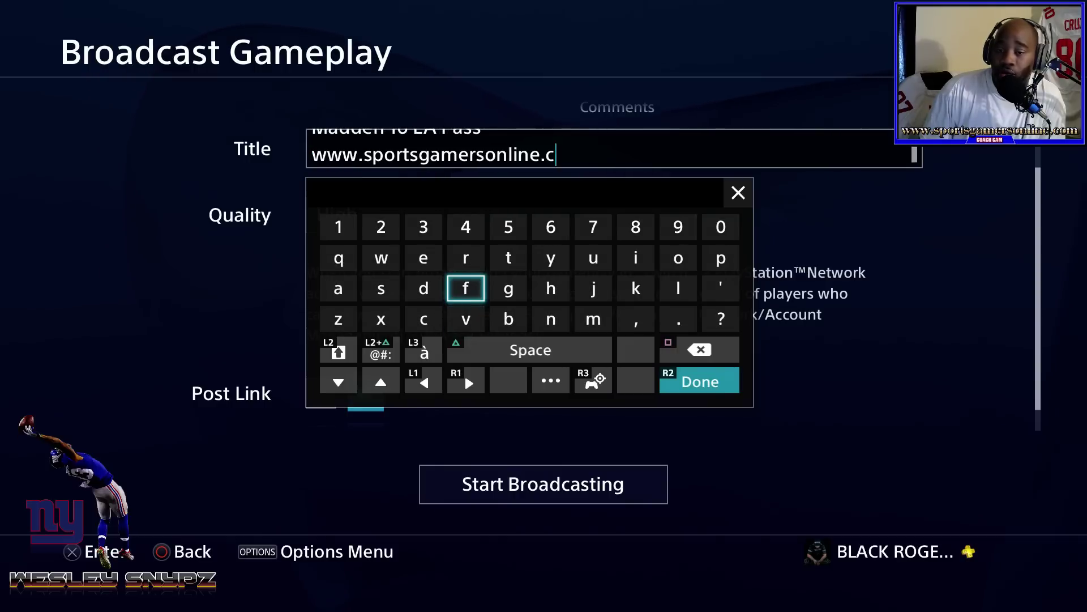
key(BackSpace)
key(BackSpace)
key(BackSpace)
key(BackSpace)
key(BackSpace)
key(BackSpace)
key(BackSpace)
key(BackSpace)
key(BackSpace)
key(BackSpace)
key(BackSpace)
key(BackSpace)
key(BackSpace)
key(BackSpace)
key(BackSpace)
key(BackSpace)
key(BackSpace)
key(BackSpace)
key(BackSpace)
key(BackSpace)
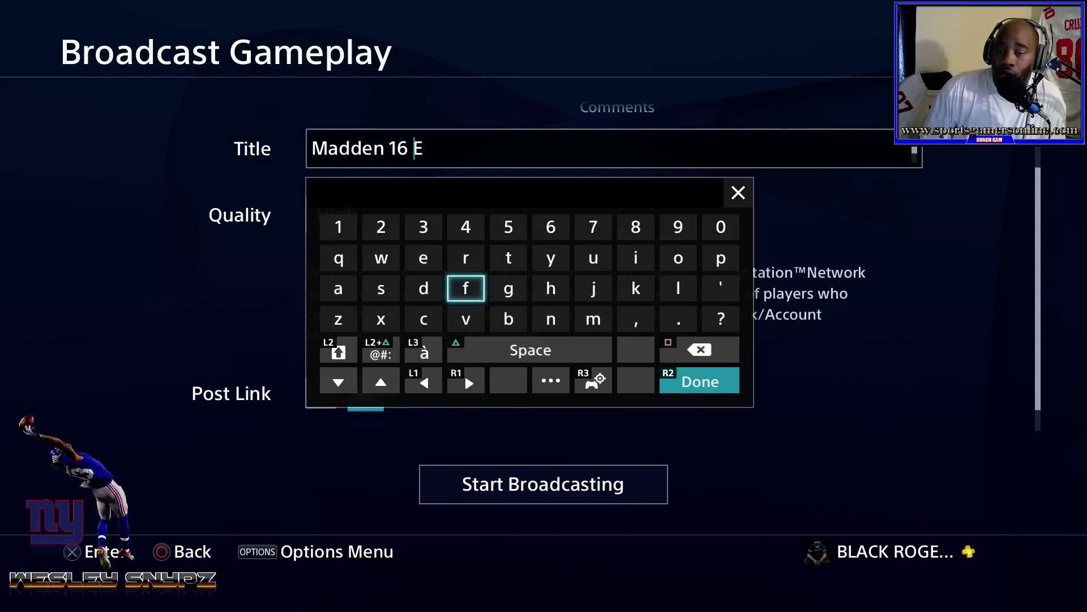
Re-enter the title as COD BETA, picking COD from the word suggestions
key(Left)
key(Down)
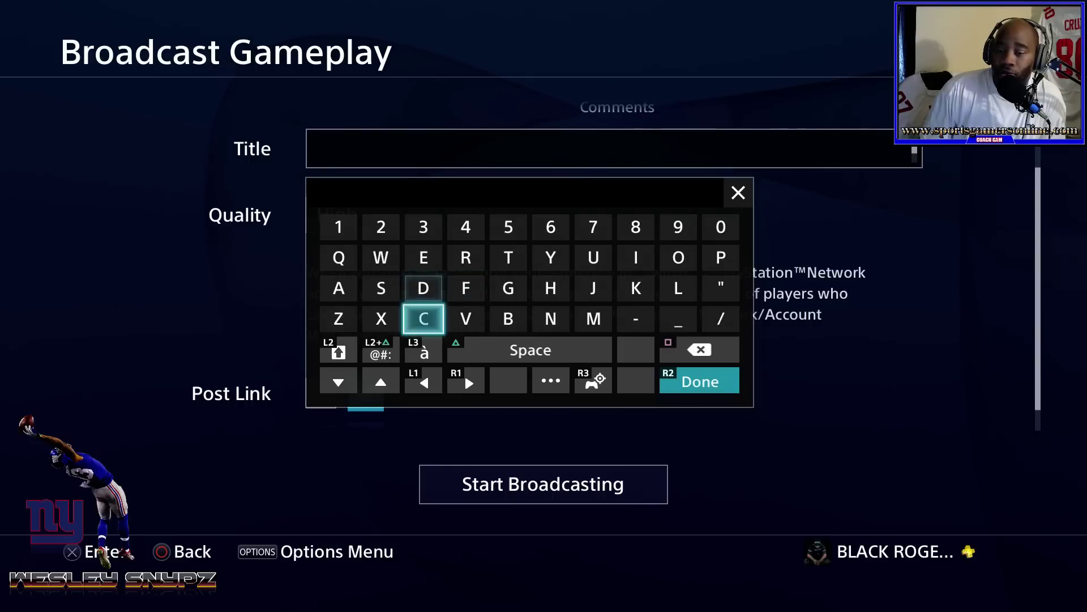
text(C)
key(Right)
key(Right)
key(Right)
key(Up)
key(Up)
key(Up)
key(Up)
key(Left)
key(Left)
key(Left)
key(Return)
key(Down)
key(Right)
key(Right)
key(Right)
key(Right)
key(Down)
key(Down)
text(B)
key(Up)
key(Up)
key(Left)
key(Left)
text(E)
key(Right)
key(Right)
text(T)
key(Down)
key(Left)
key(Left)
key(Left)
key(Left)
key(Left)
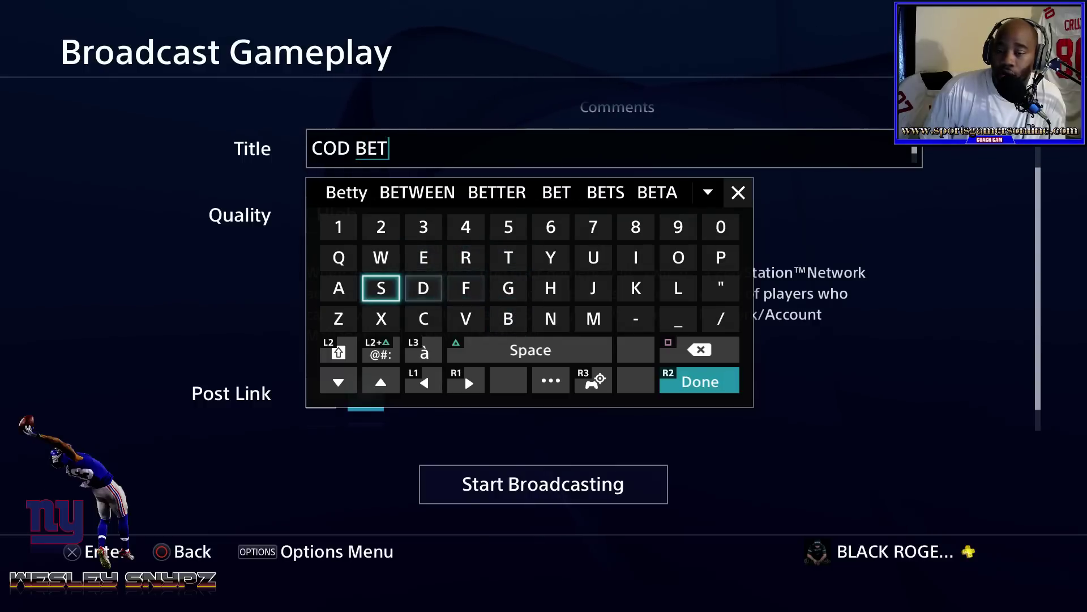
text(A)
key(shift)
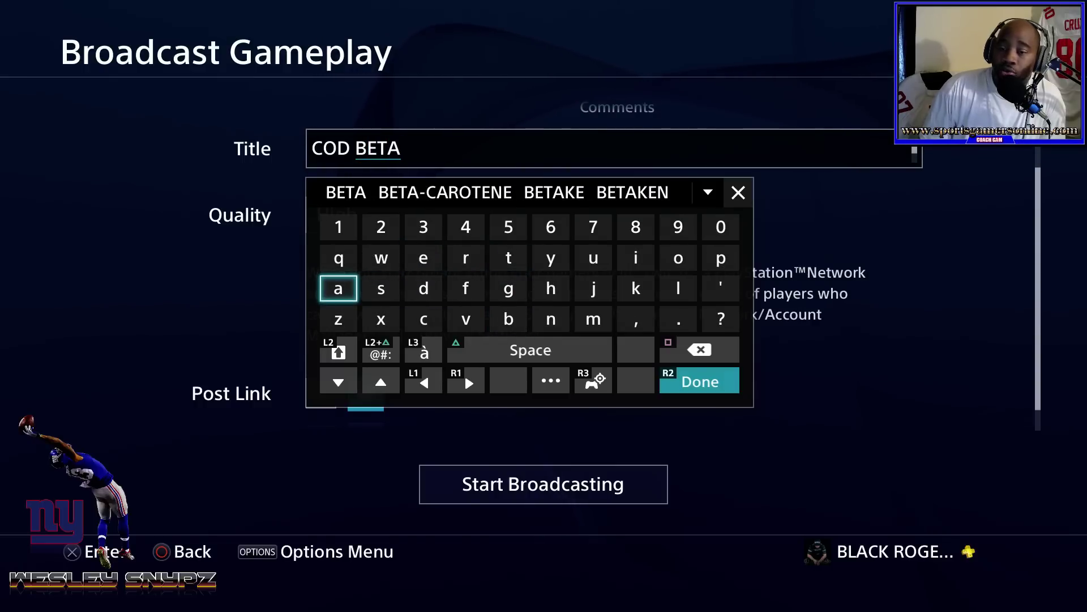
key(Escape)
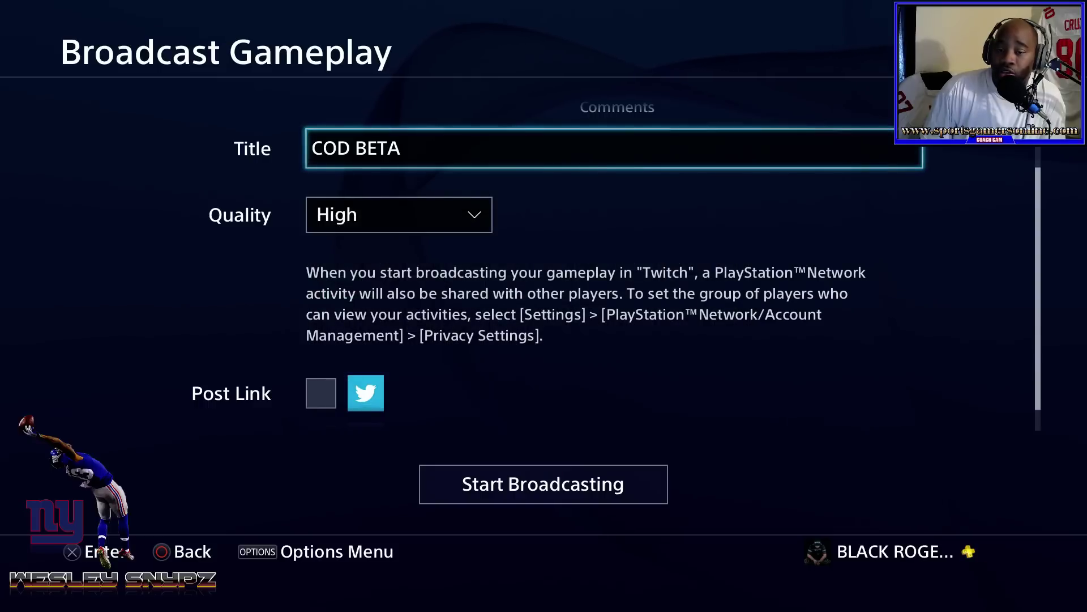
key(Down)
key(Down)
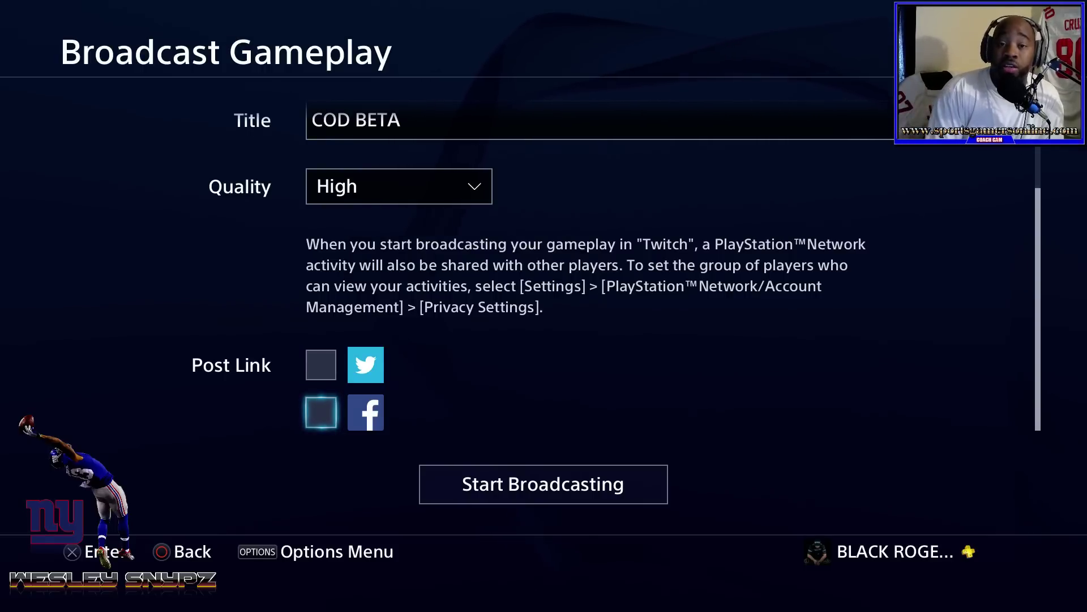
Start the COD BETA Twitch broadcast from the Start Broadcasting option
key(Down)
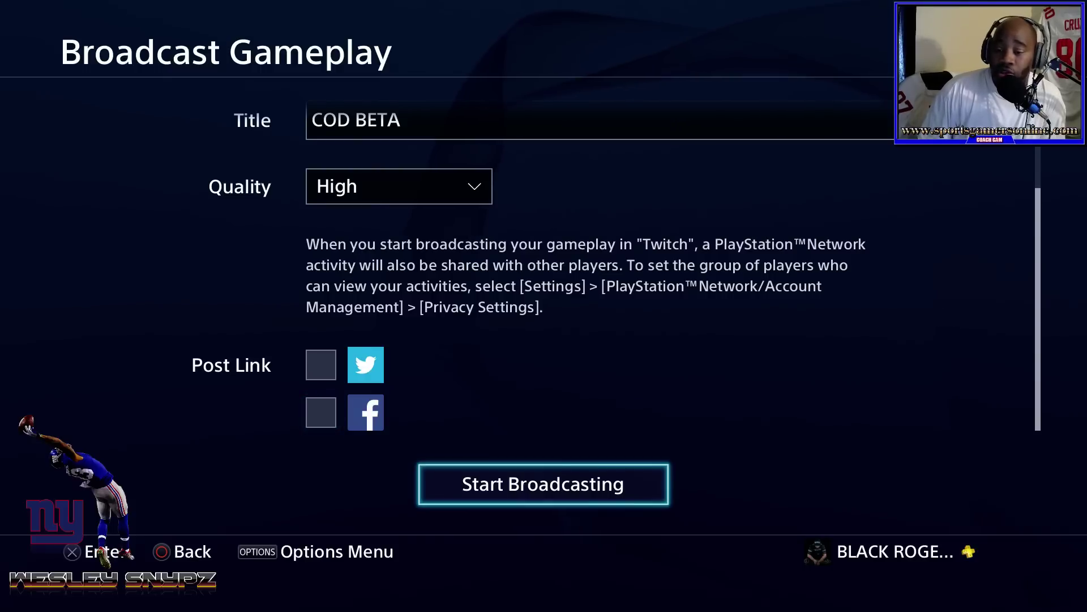
key(Return)
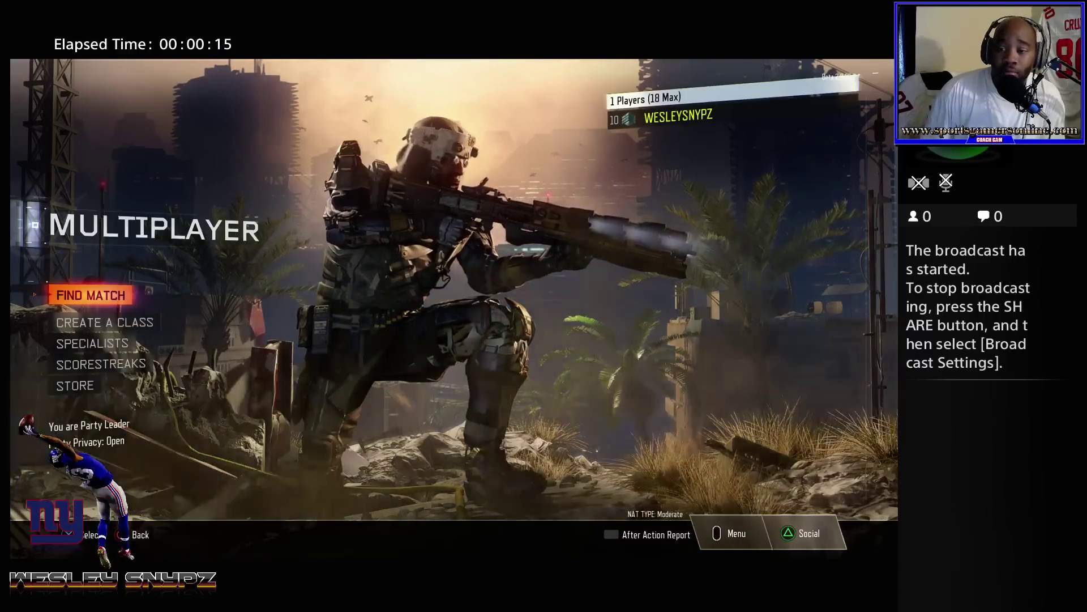
From the Share menu's options, reach Share Settings > Broadcast Settings during the live stream
key(Home)
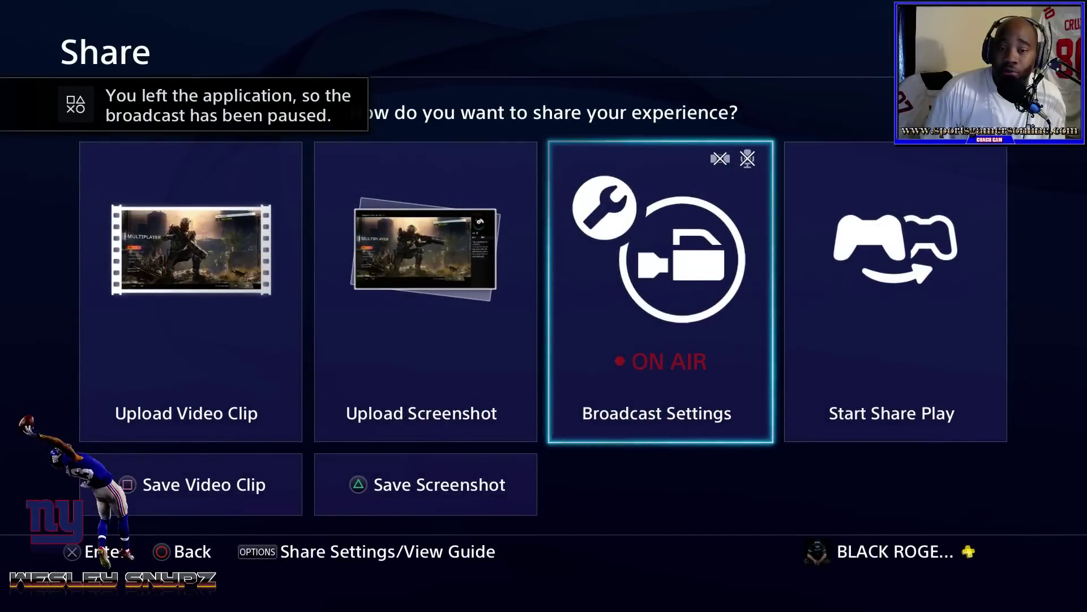
key(Menu)
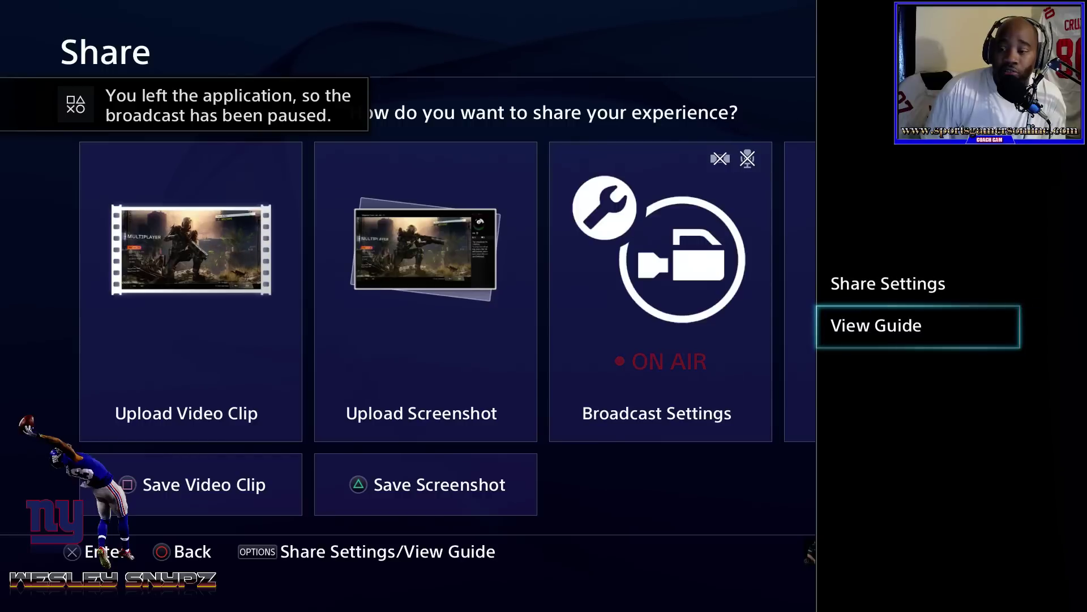
key(Up)
key(Return)
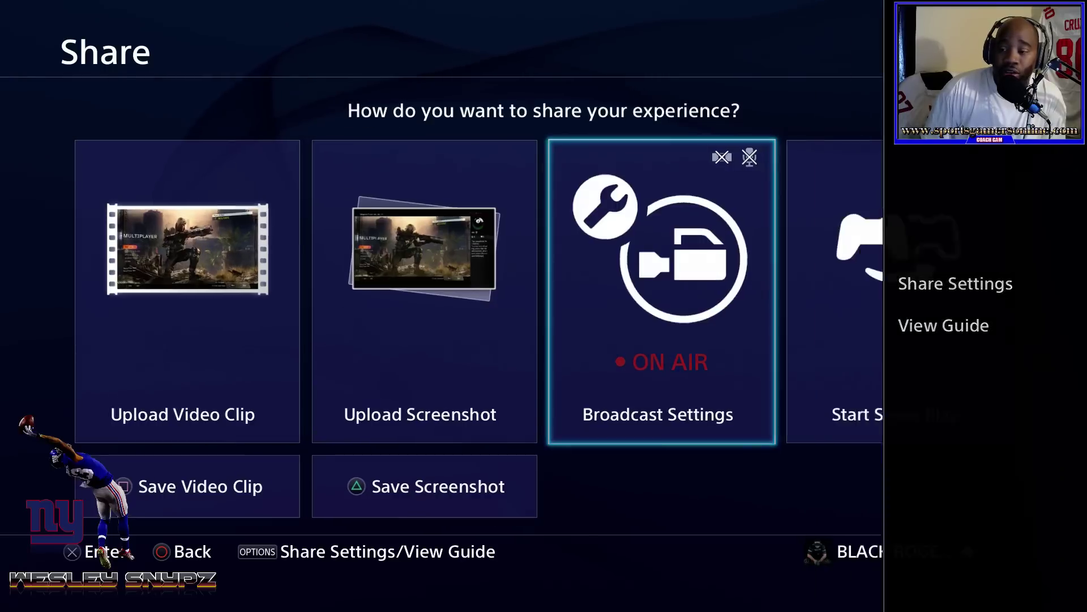
key(Down)
key(Down)
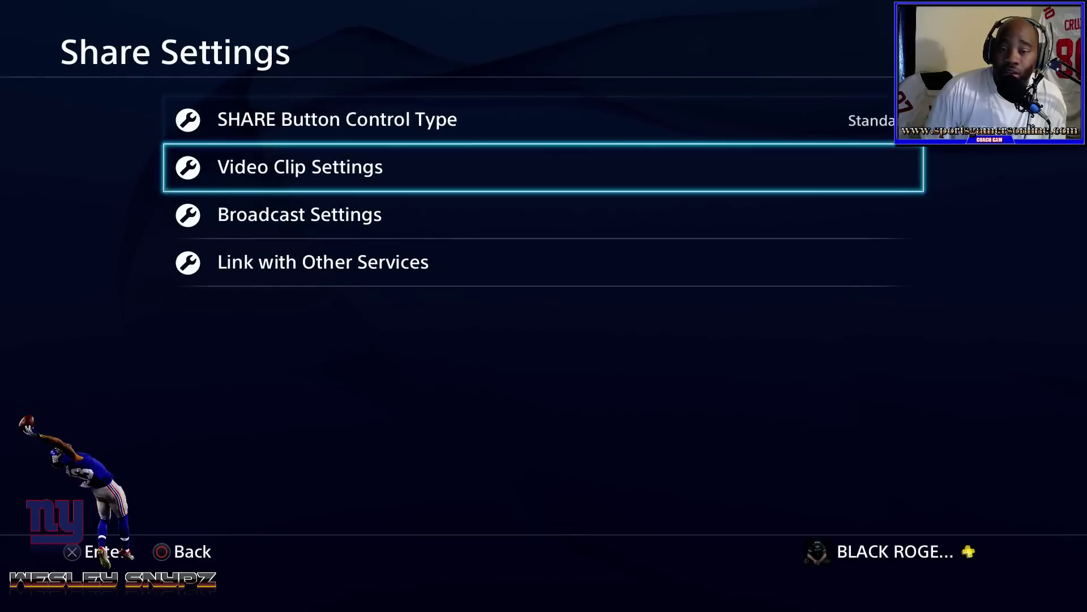
key(Return)
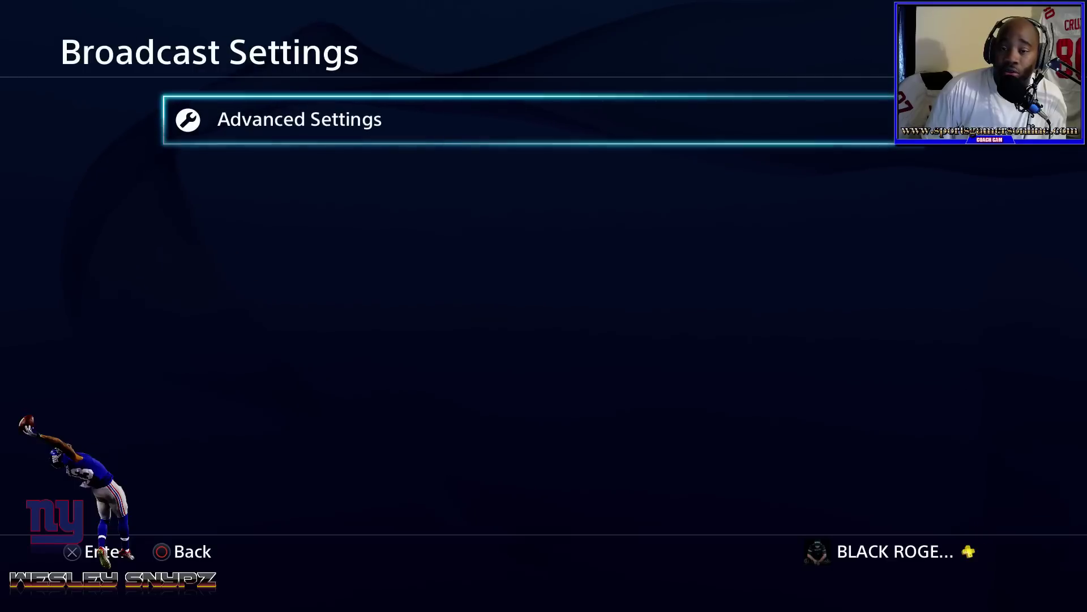
In Advanced Settings, untick Display Message to Spectators and Spectators' Comments
key(Return)
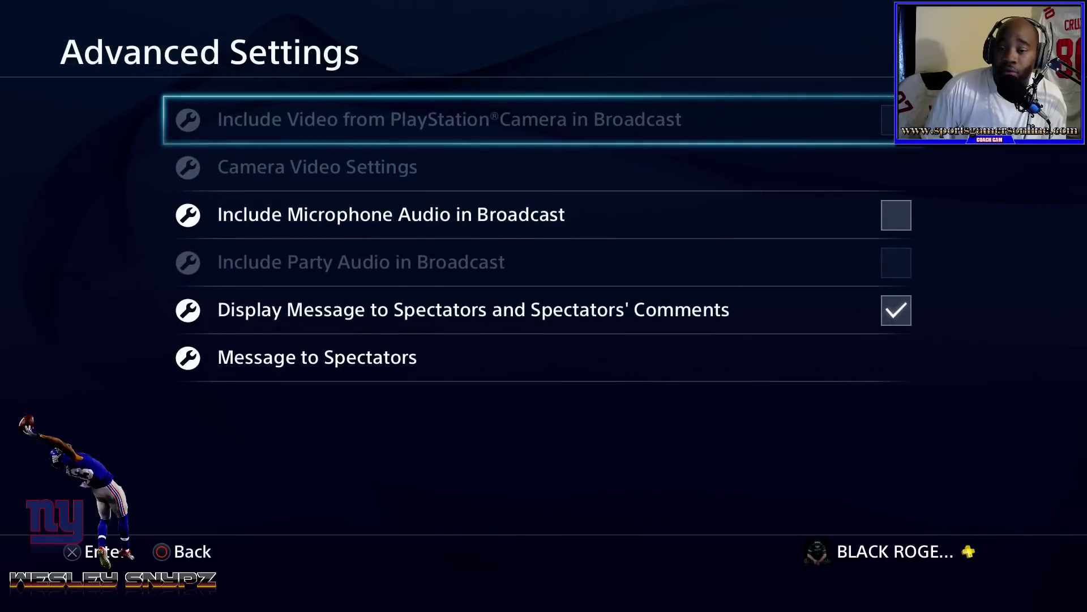
key(Down)
key(Up)
key(Down)
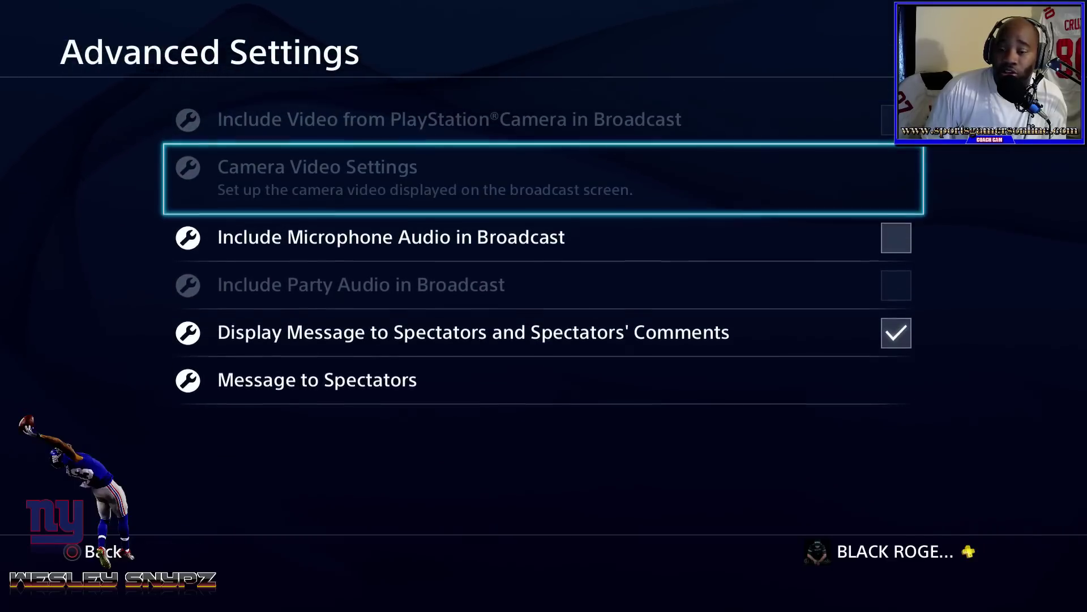
key(Down)
key(Down)
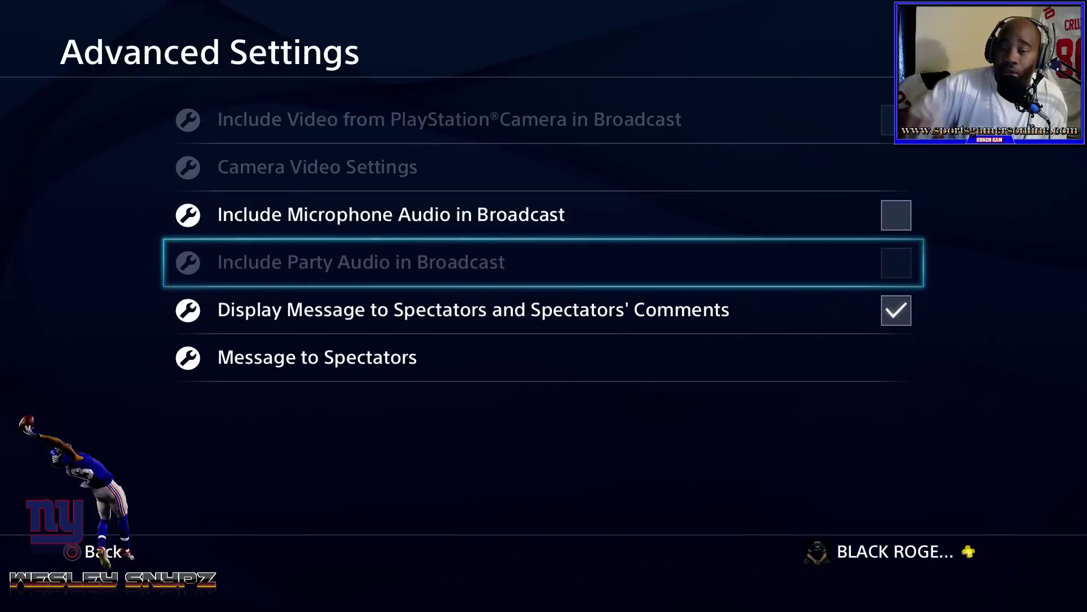
key(Down)
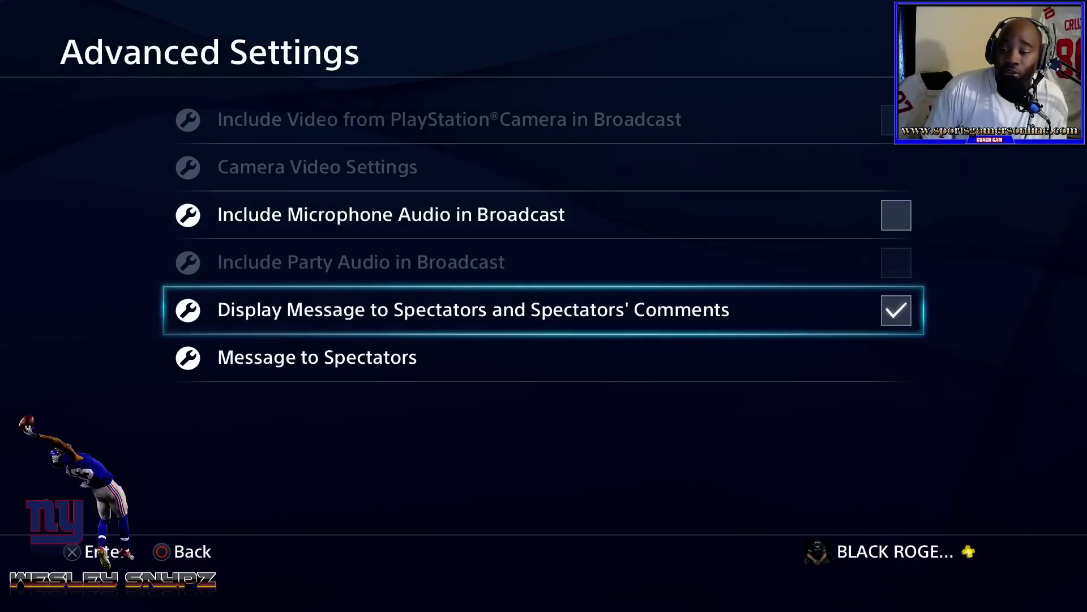
key(Return)
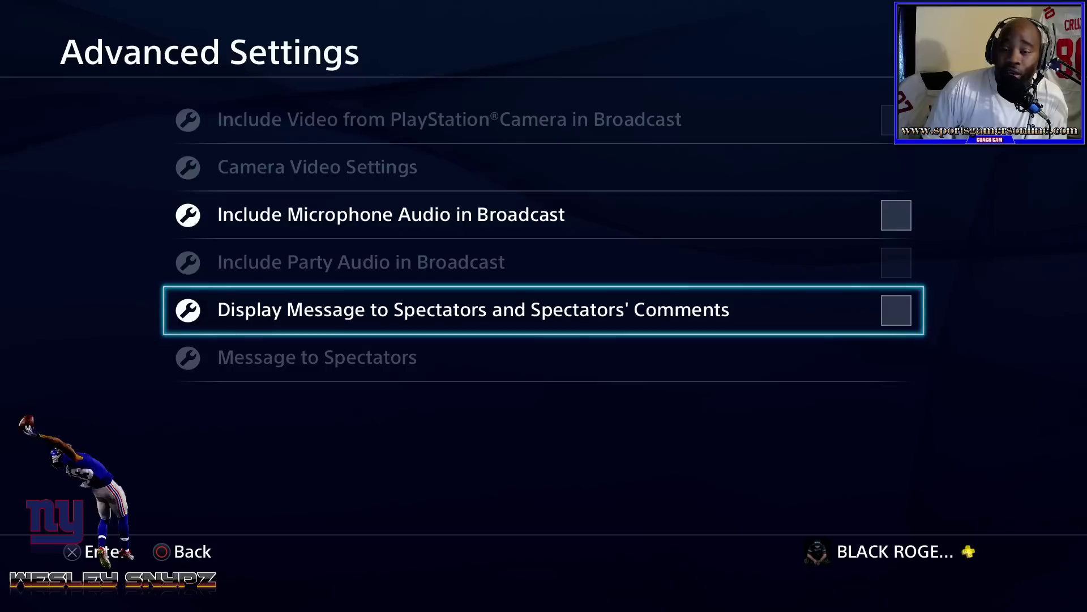
Re-enable the spectator message display and open the Message to Spectators editor
key(Up)
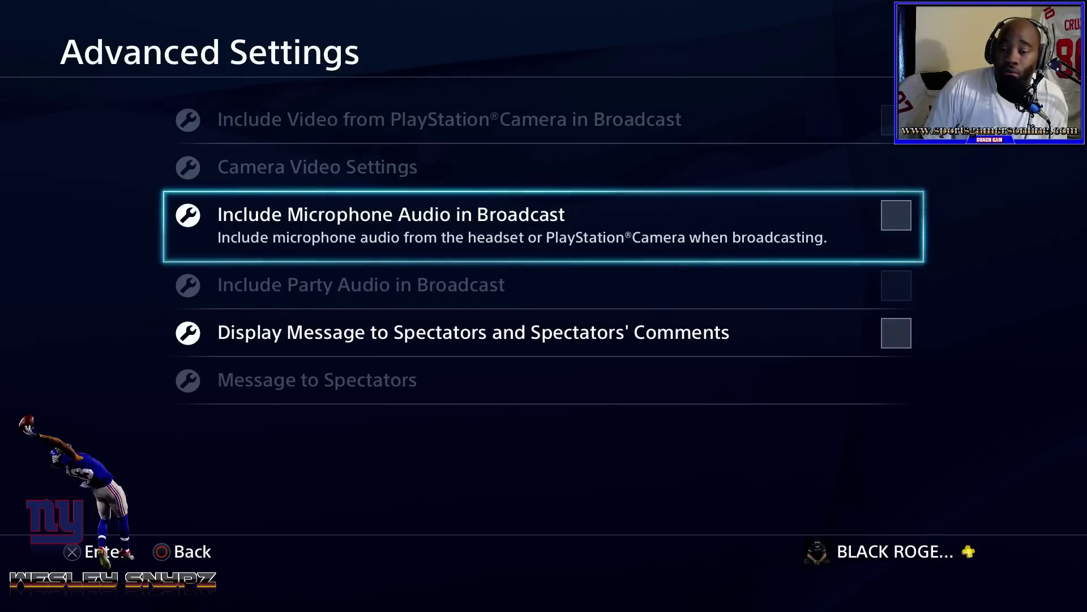
key(Down)
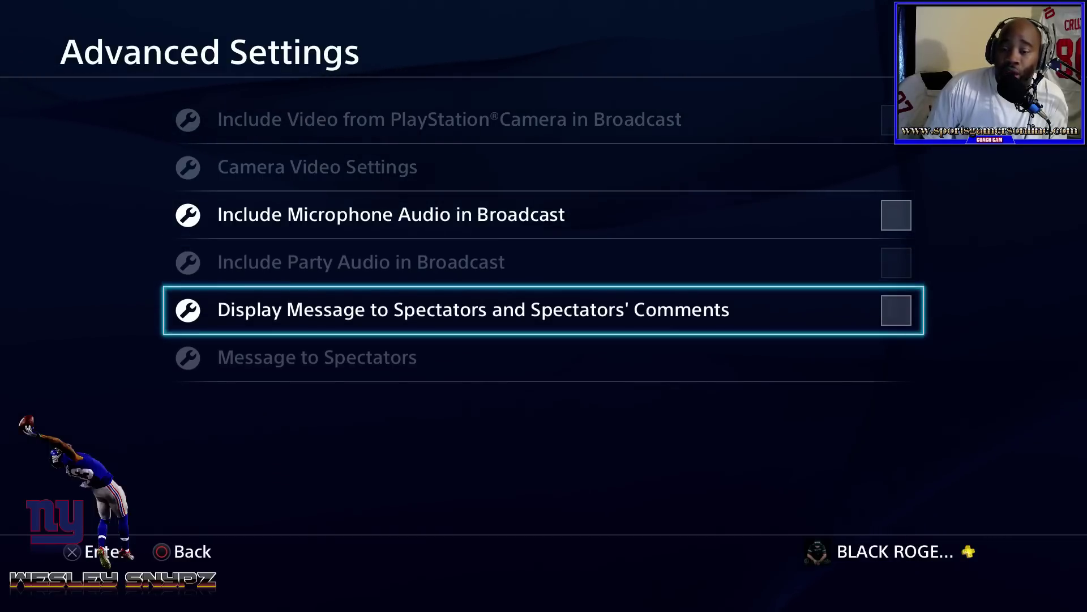
key(Return)
key(Down)
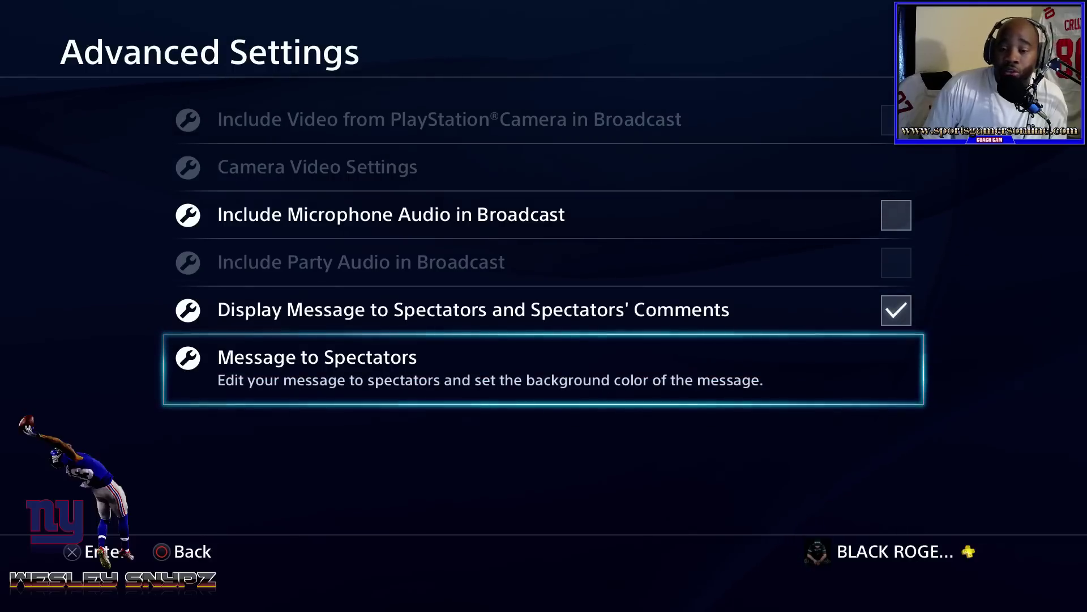
key(Return)
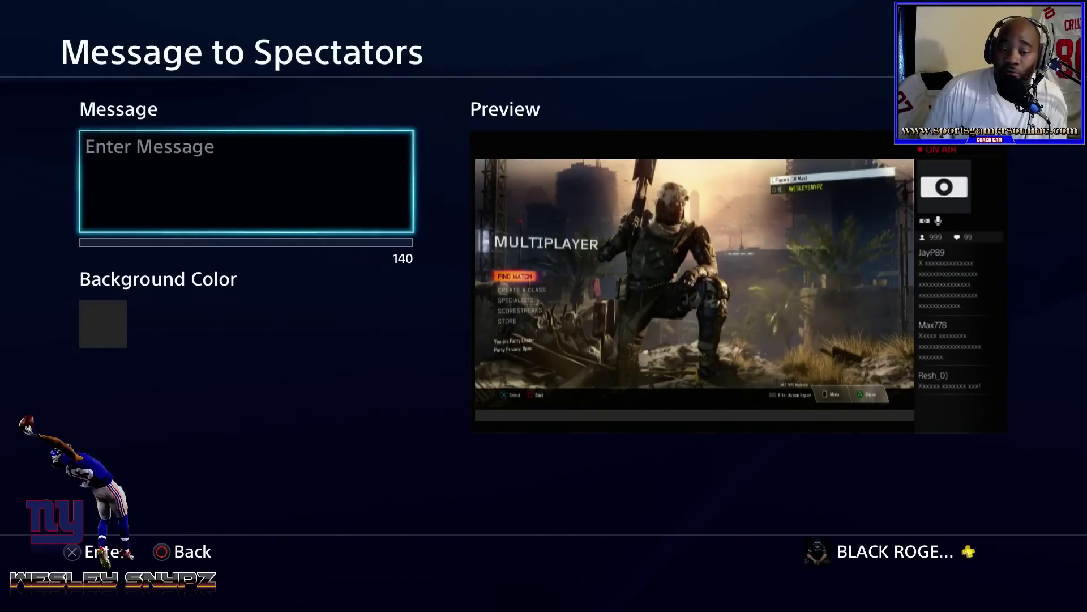
key(Down)
key(Up)
key(Return)
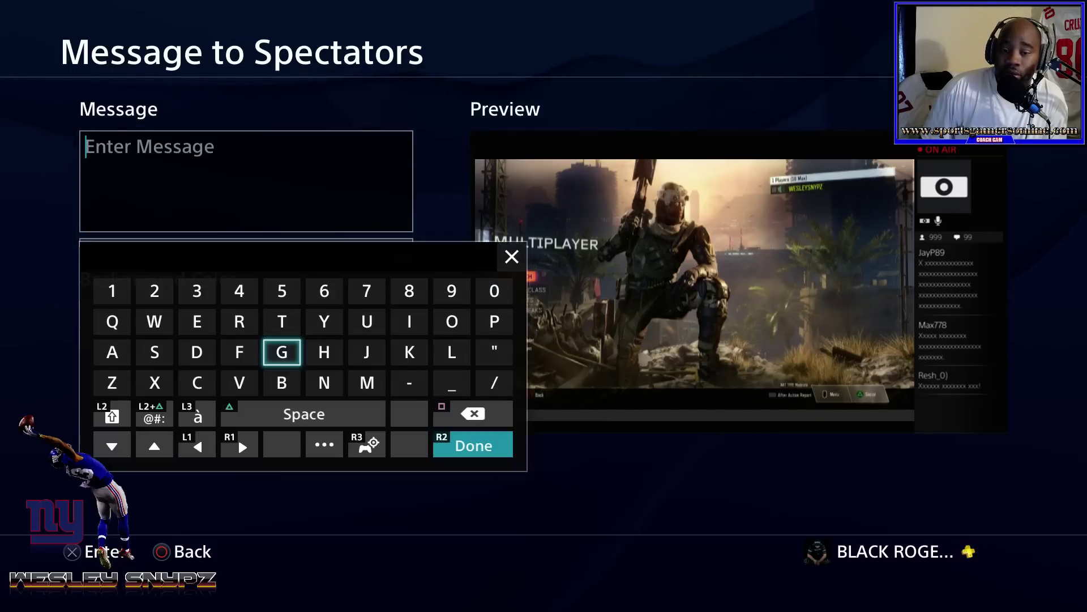
key(Left)
key(Left)
key(Left)
key(shift)
key(Up)
text(ww)
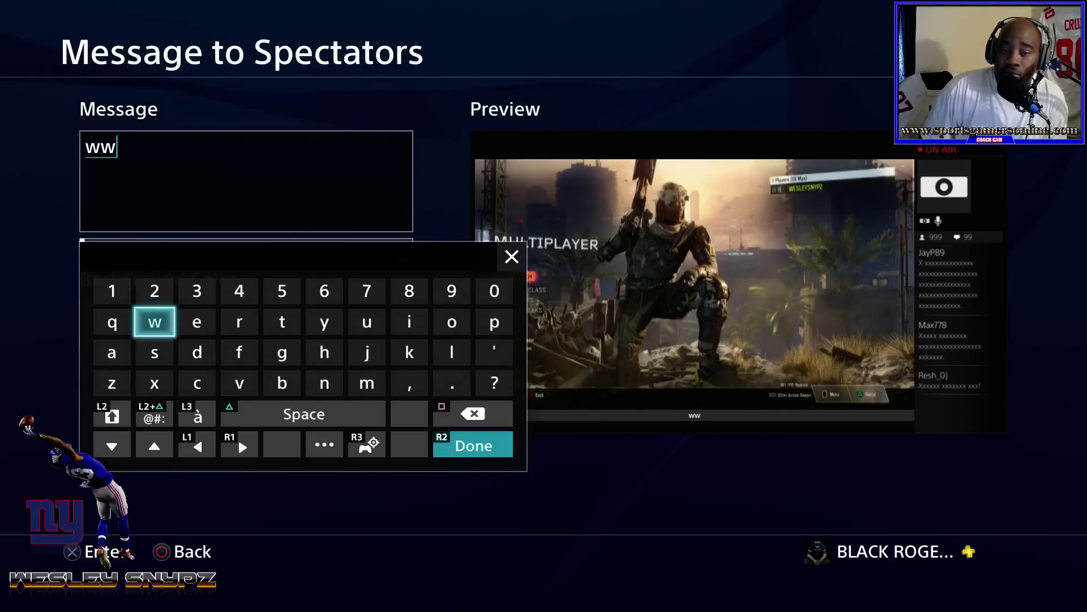
text(w)
key(Down)
key(Right)
key(Right)
key(Right)
key(Right)
key(Right)
key(Right)
key(Right)
key(Right)
text(.)
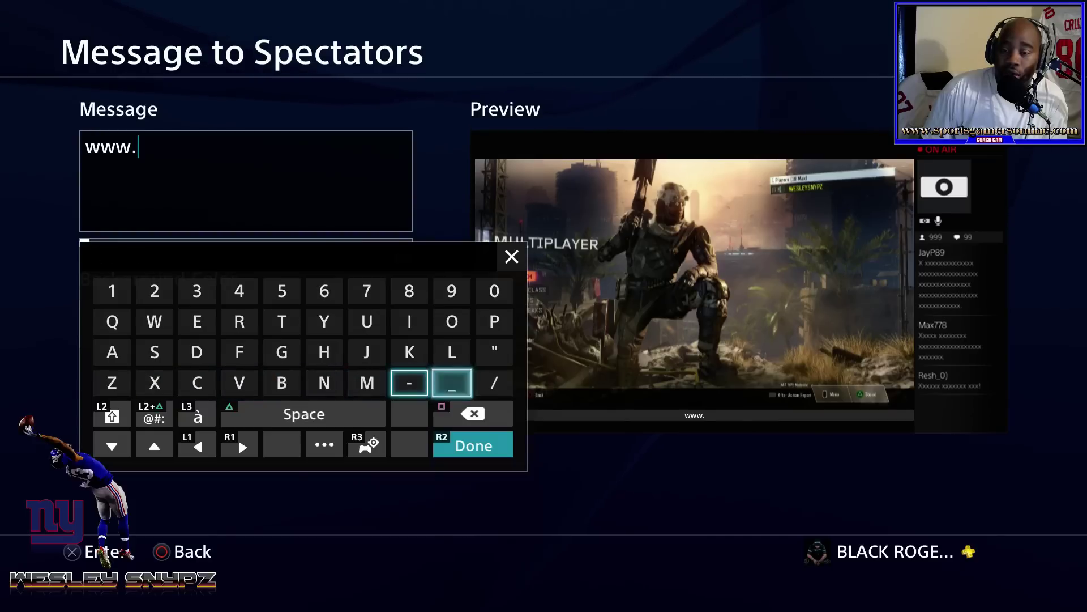
key(Left)
key(Left)
key(Left)
key(Left)
key(Left)
key(Up)
key(Left)
key(Left)
key(shift)
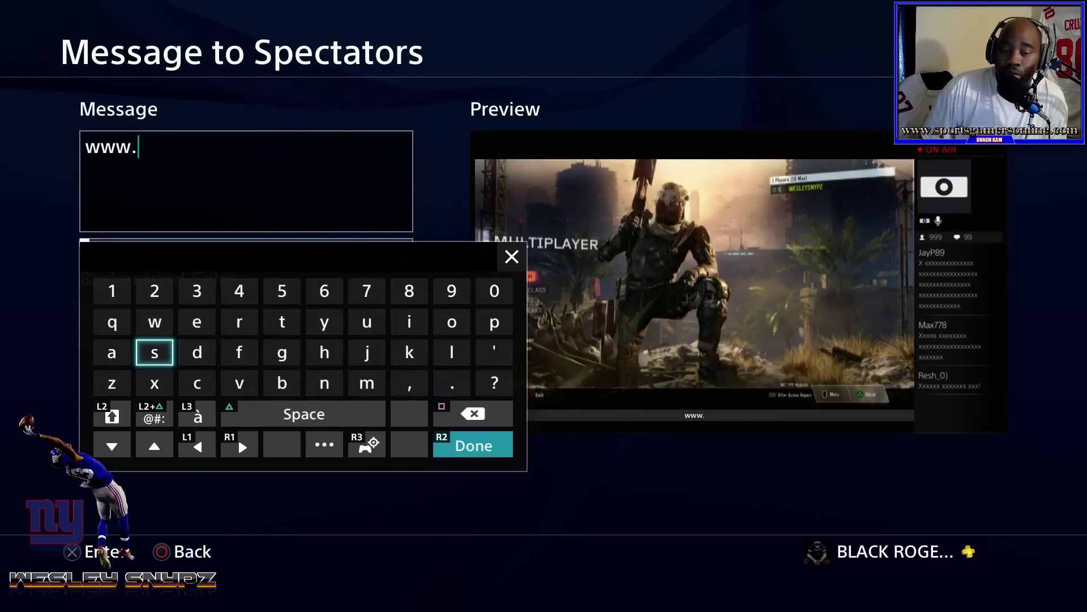
text(s)
key(Right)
key(Up)
key(Right)
key(Right)
key(Right)
Complete it as 'gamersonline.com', fixing a mistaken capital C, and confirm the message
key(Right)
key(Right)
key(Right)
key(Right)
text(p)
key(Left)
text(o)
key(Left)
key(Left)
key(Left)
key(Left)
key(Left)
text(r)
key(Right)
text(t)
key(Down)
key(Left)
key(Left)
key(Left)
text(s)
key(Right)
key(Right)
key(Right)
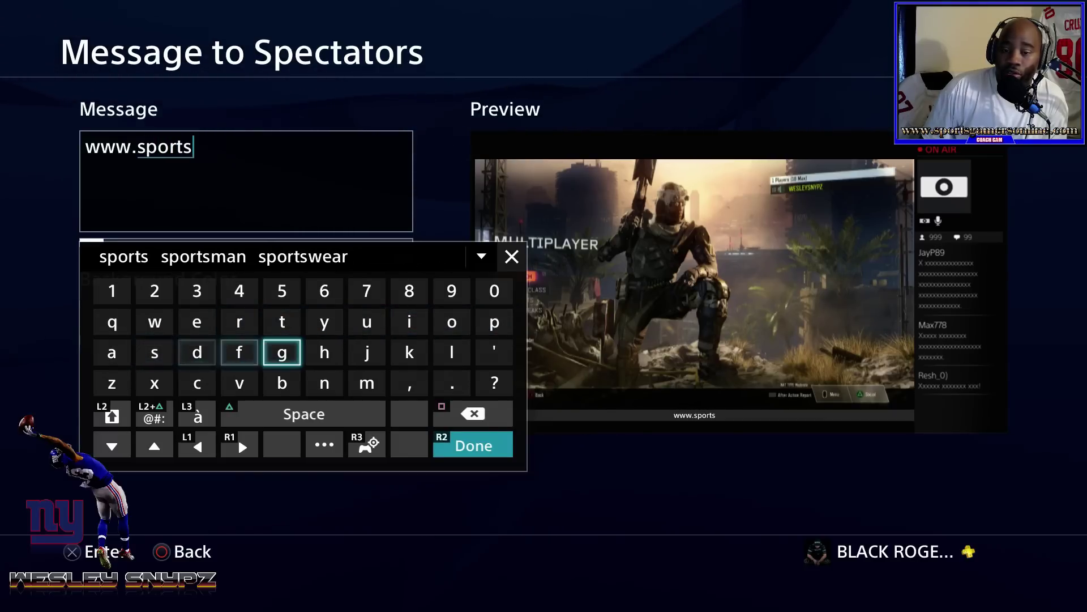
text(g)
key(Left)
key(Left)
key(Left)
key(Left)
text(a)
key(Right)
key(Right)
key(Right)
key(Right)
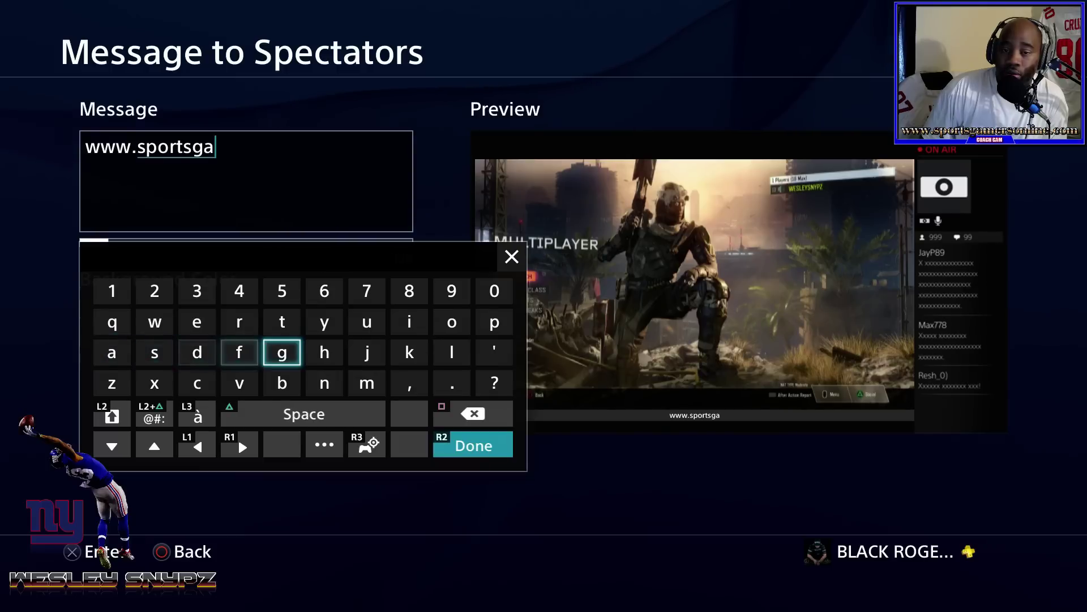
key(Down)
key(Right)
key(Right)
text(m)
key(Up)
key(Left)
key(Left)
key(Left)
key(Up)
text(e)
key(Right)
text(r)
key(Down)
key(Left)
key(Left)
text(s)
key(Right)
key(Right)
key(Right)
key(Right)
key(Right)
key(Right)
key(Up)
key(Right)
text(o)
key(Left)
key(Left)
key(Left)
key(Down)
key(Down)
text(n)
key(Up)
key(Right)
key(Right)
key(Right)
text(l)
key(Up)
key(Left)
text(i)
key(Down)
key(Left)
key(Left)
key(Down)
text(n)
key(Up)
key(Up)
key(Left)
key(Left)
key(Left)
text(e)
key(Right)
key(Right)
key(Right)
key(Right)
key(Right)
key(Right)
key(Down)
key(Down)
text(.)
key(Left)
key(Left)
key(Left)
key(Left)
key(Left)
key(Left)
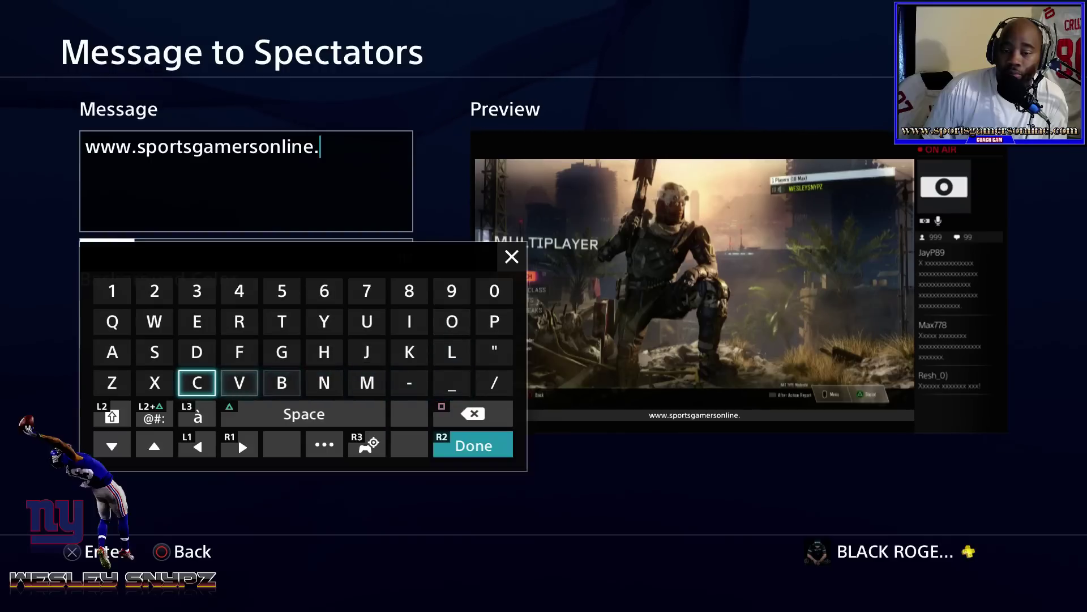
text(C)
key(Right)
key(Right)
key(Right)
key(Right)
key(Right)
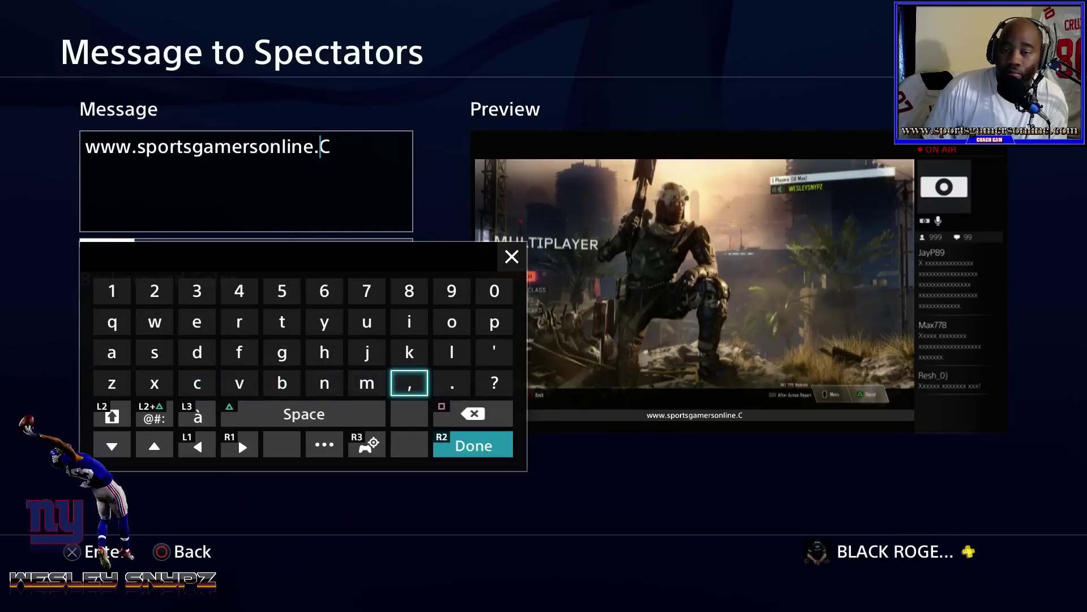
key(BackSpace)
key(Left)
key(Left)
key(Left)
key(shift)
key(Left)
key(Left)
text(c)
key(Up)
key(Up)
key(Up)
key(Up)
key(Down)
key(Left)
key(Left)
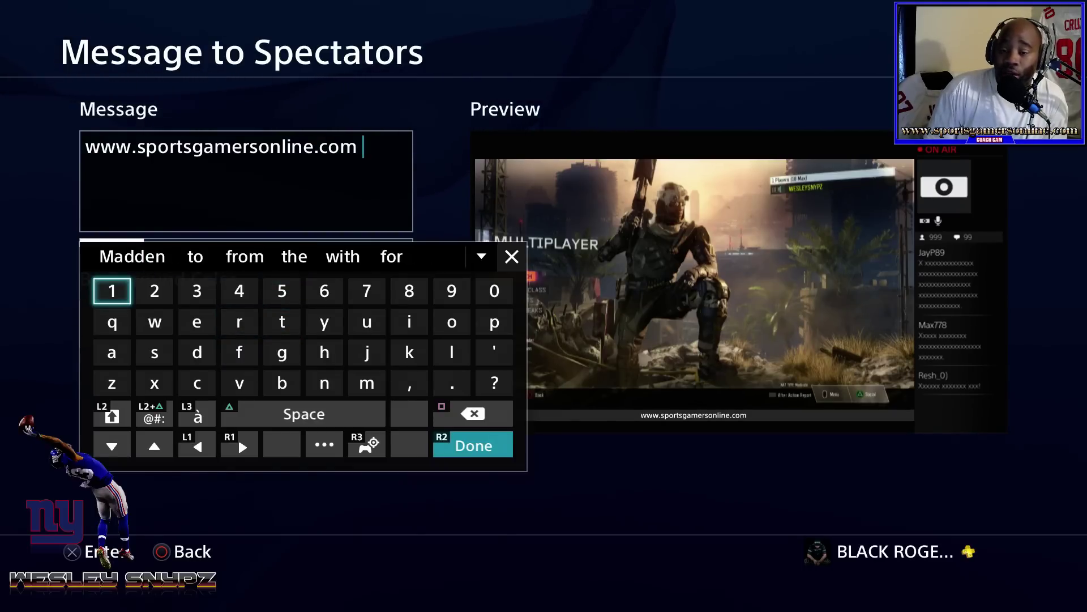
key(Return)
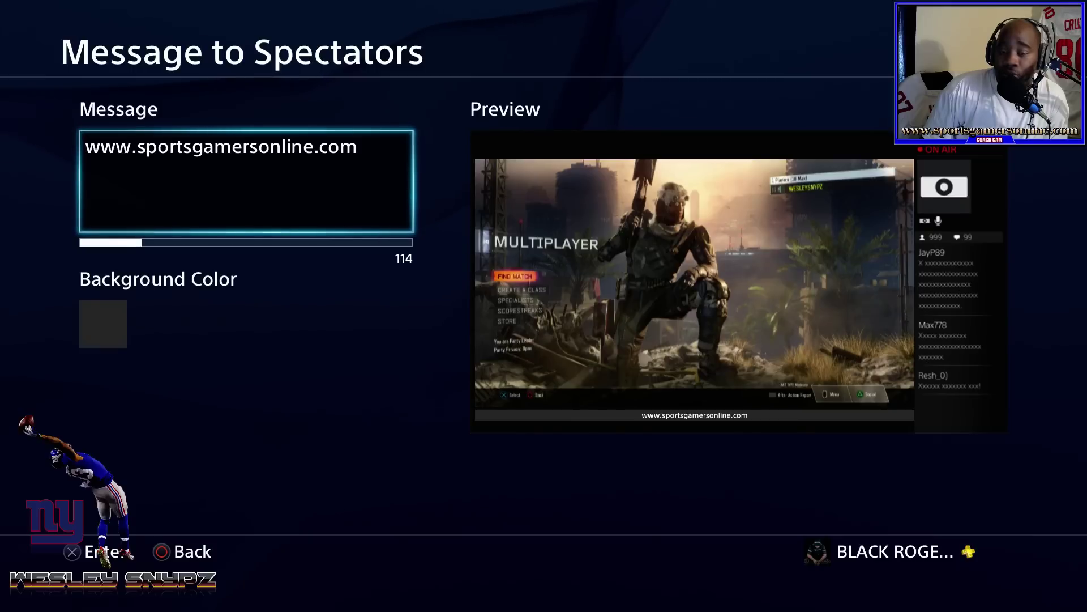
Set the spectator message background colour to red, replacing an initial yellow pick
key(Down)
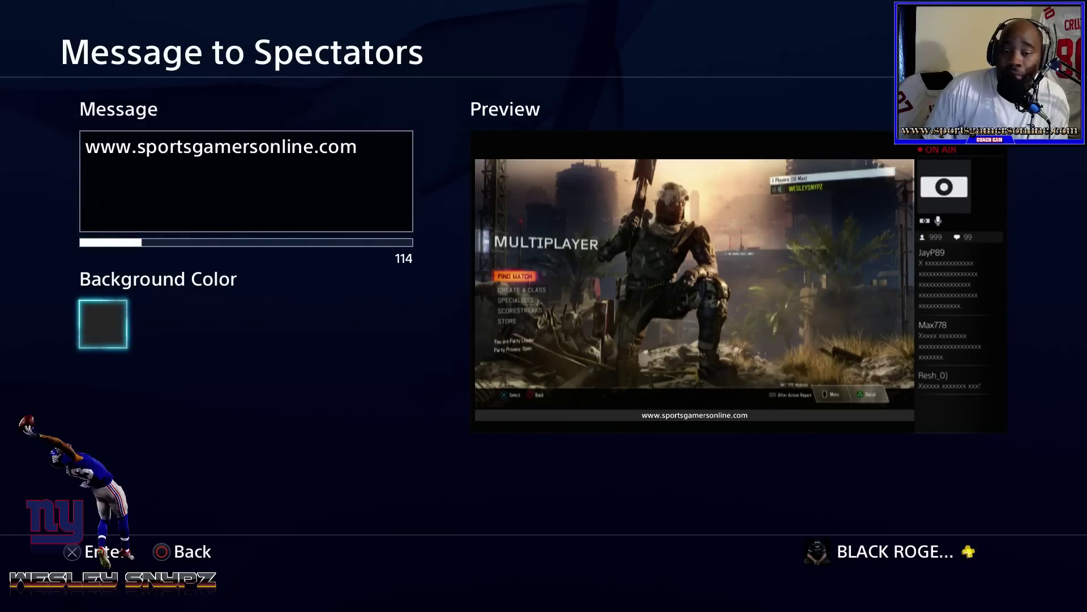
key(Return)
key(Down)
key(Down)
key(Down)
key(Down)
key(Down)
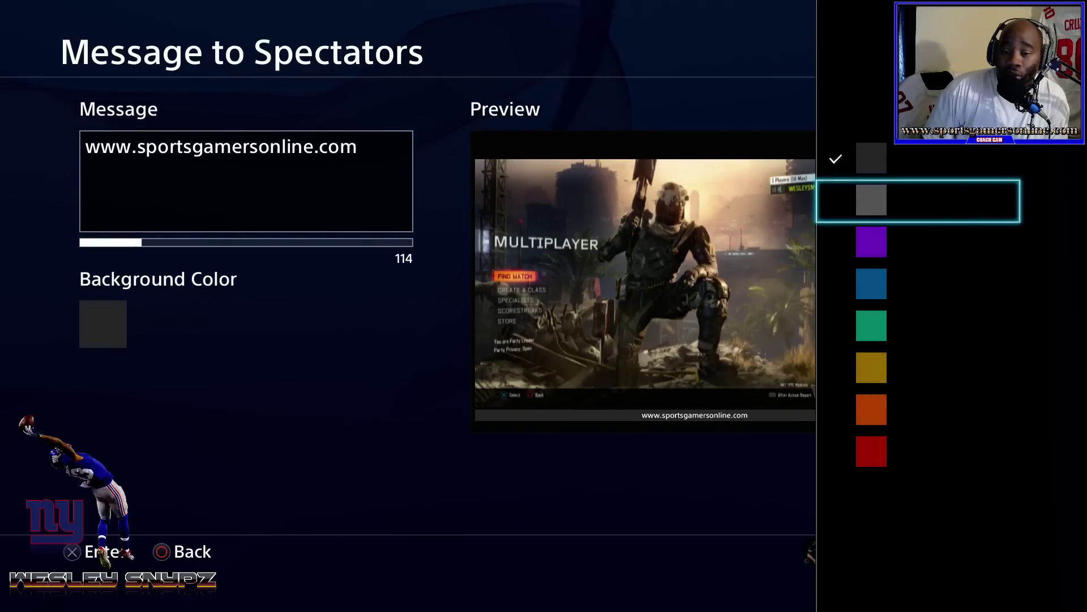
key(Return)
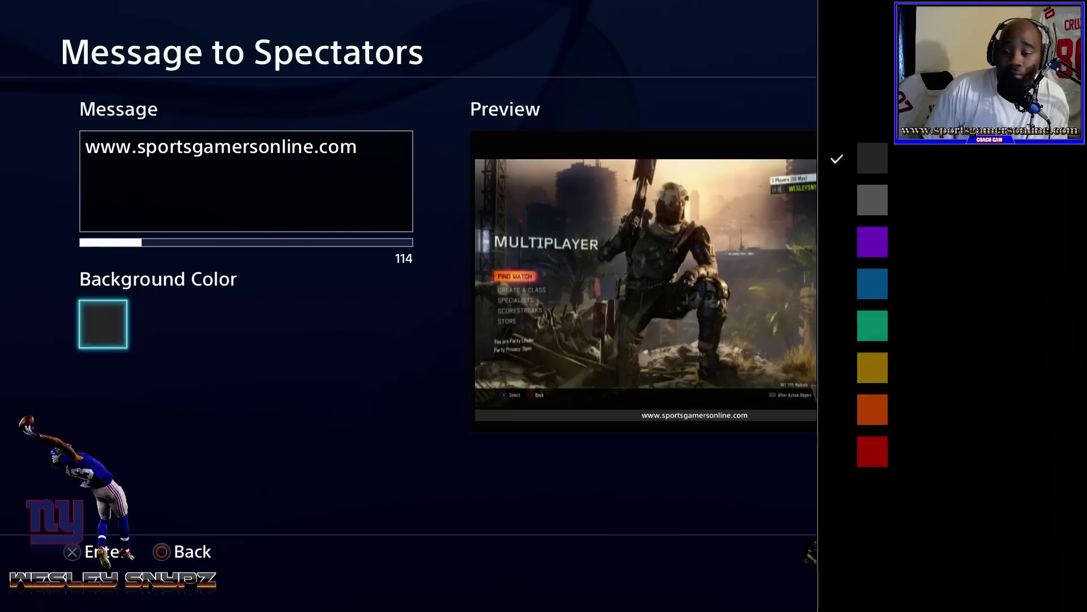
key(Return)
key(Up)
key(Down)
key(Down)
key(Down)
key(Return)
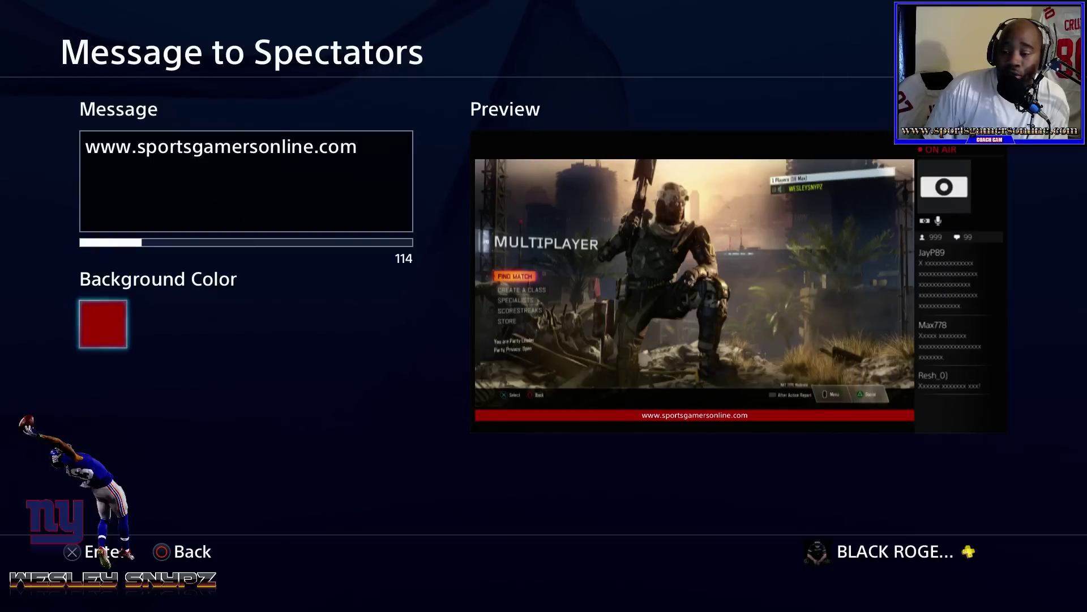
Back out of the broadcast and share settings to resume the game
key(Up)
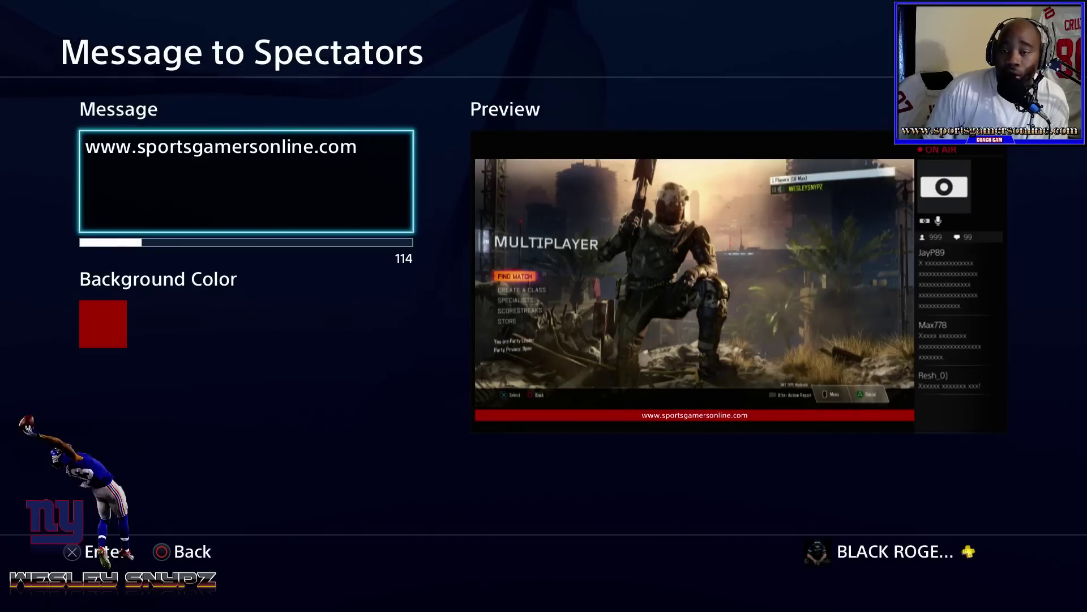
key(Escape)
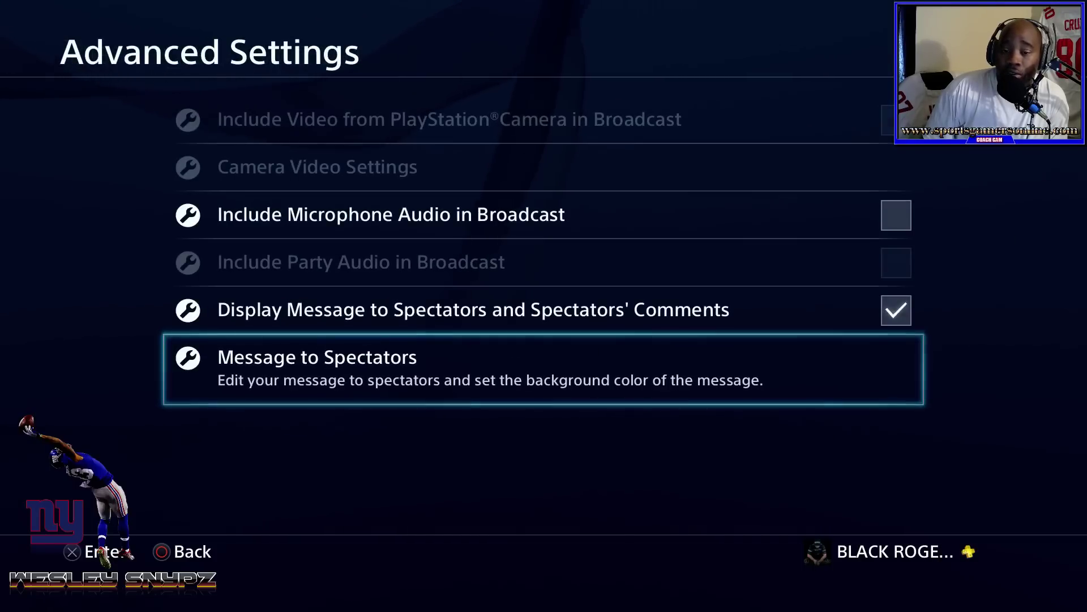
key(Up)
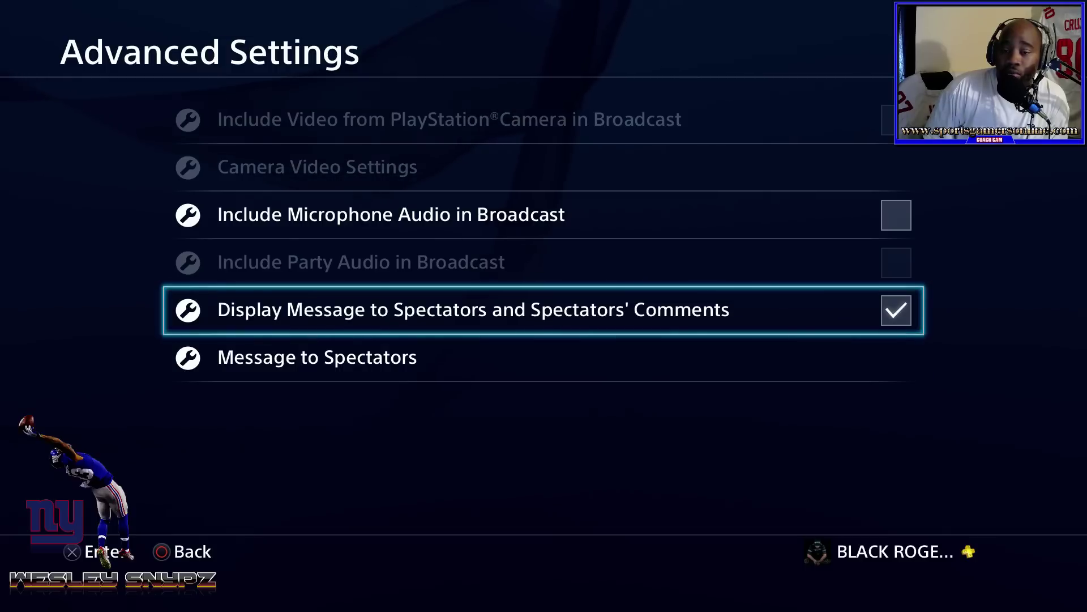
key(Escape)
key(Escape)
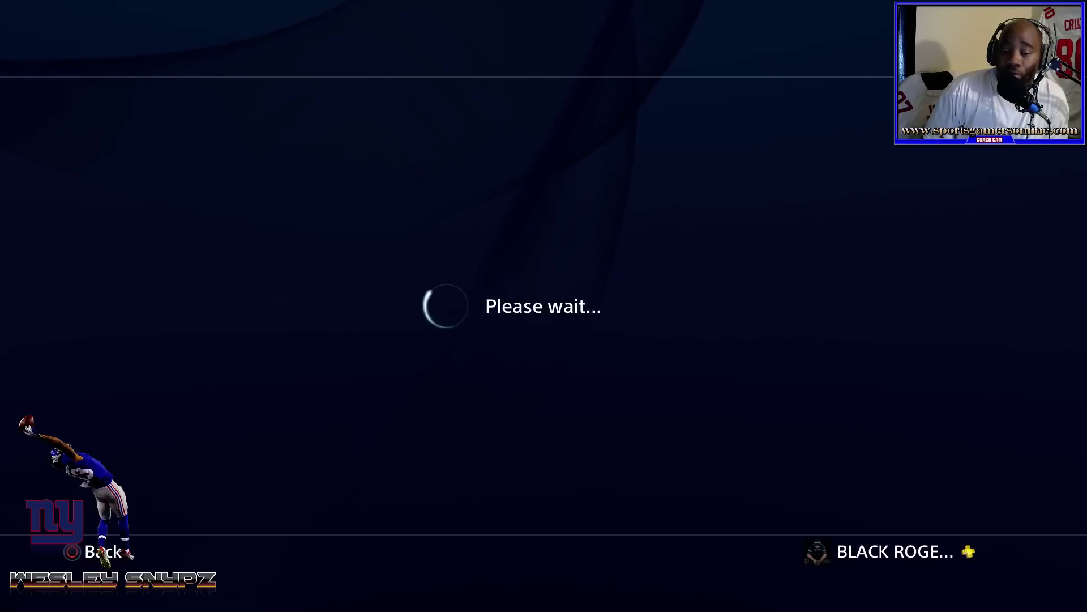
key(Escape)
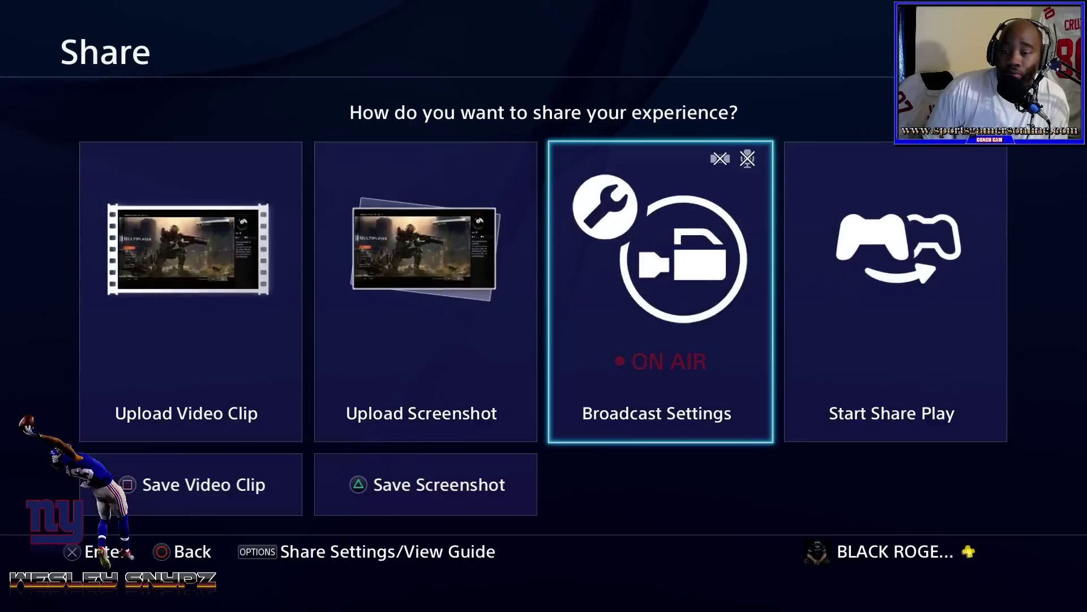
key(Escape)
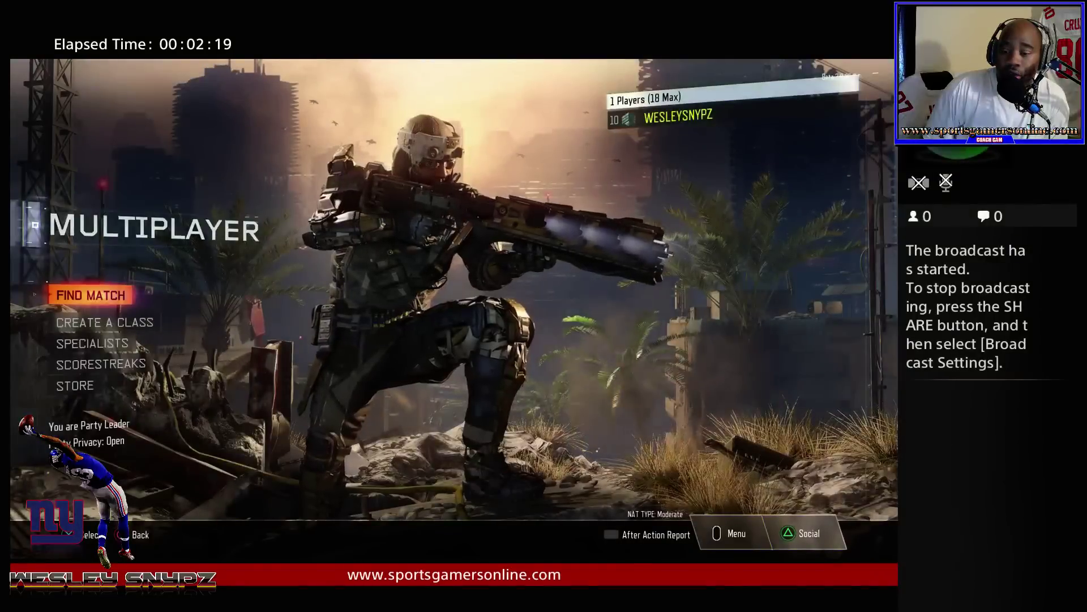
Browse the Multiplayer menu back to FIND MATCH, then bring up the Share menu
key(Down)
key(Down)
key(Down)
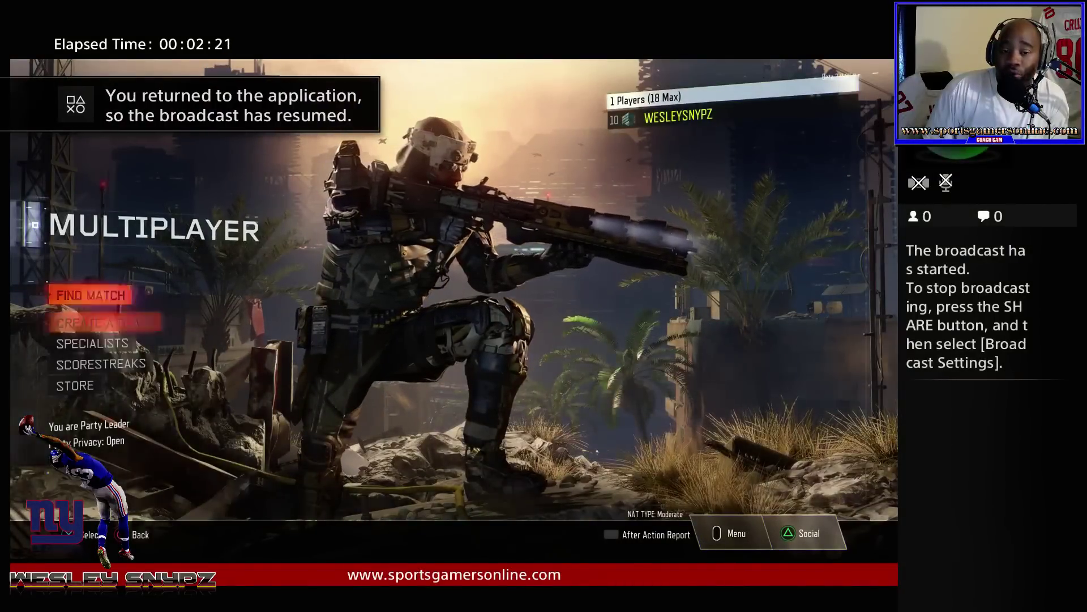
key(Up)
key(Up)
key(Up)
key(Up)
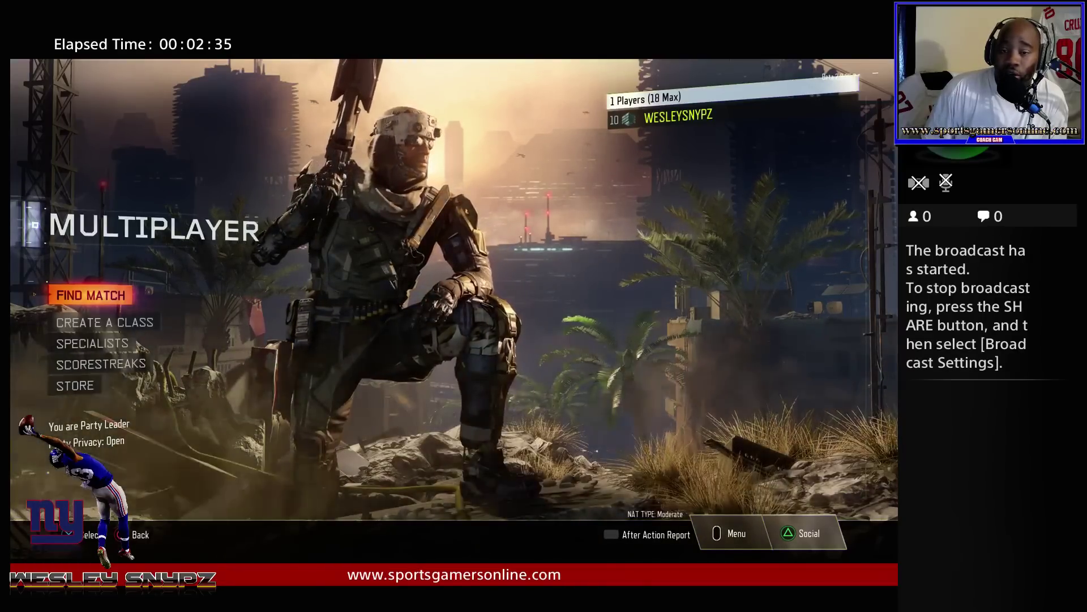
key(Menu)
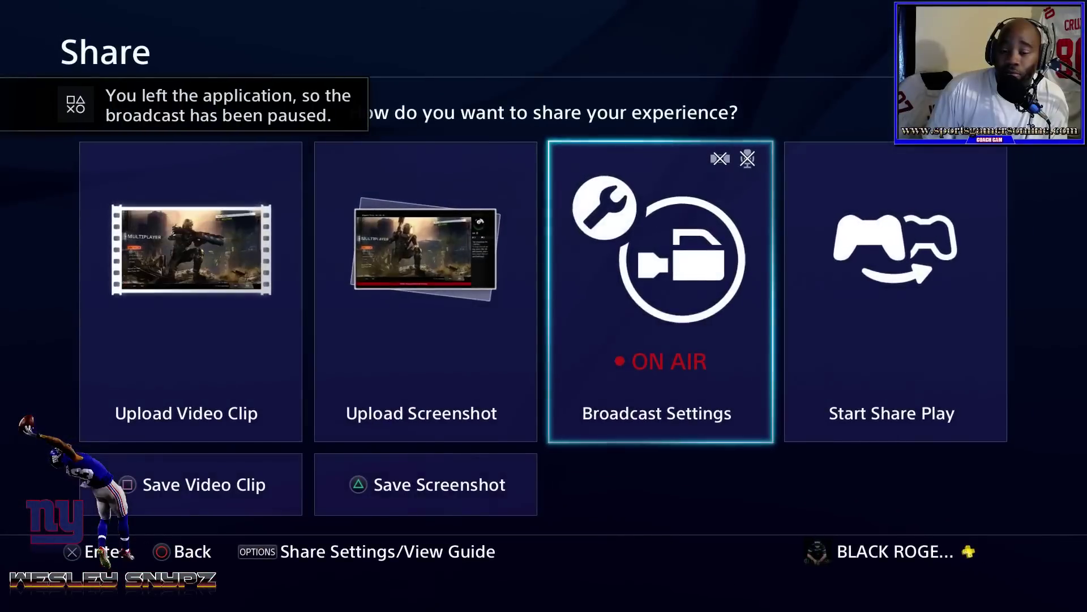
In Share Settings > Broadcast Settings > Advanced Settings, turn off the spectator message and comments
key(Menu)
key(Up)
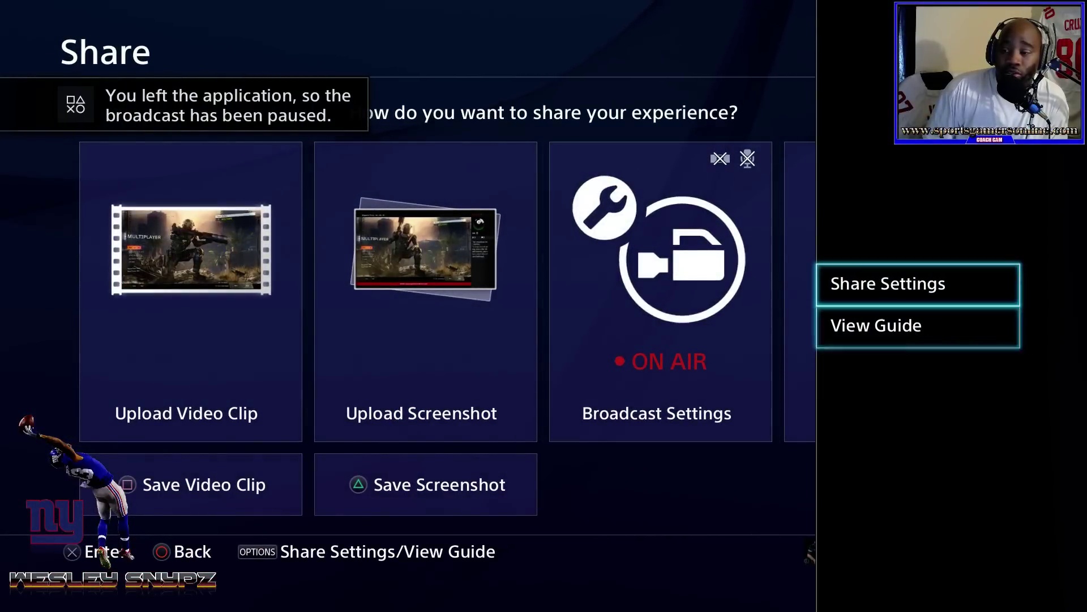
key(Return)
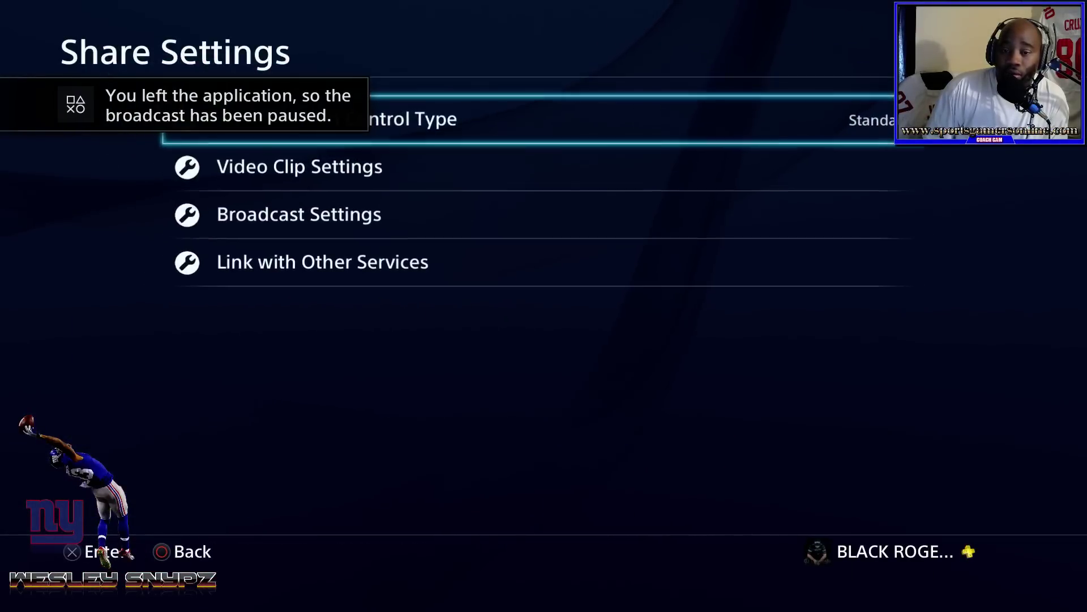
key(Down)
key(Down)
key(Return)
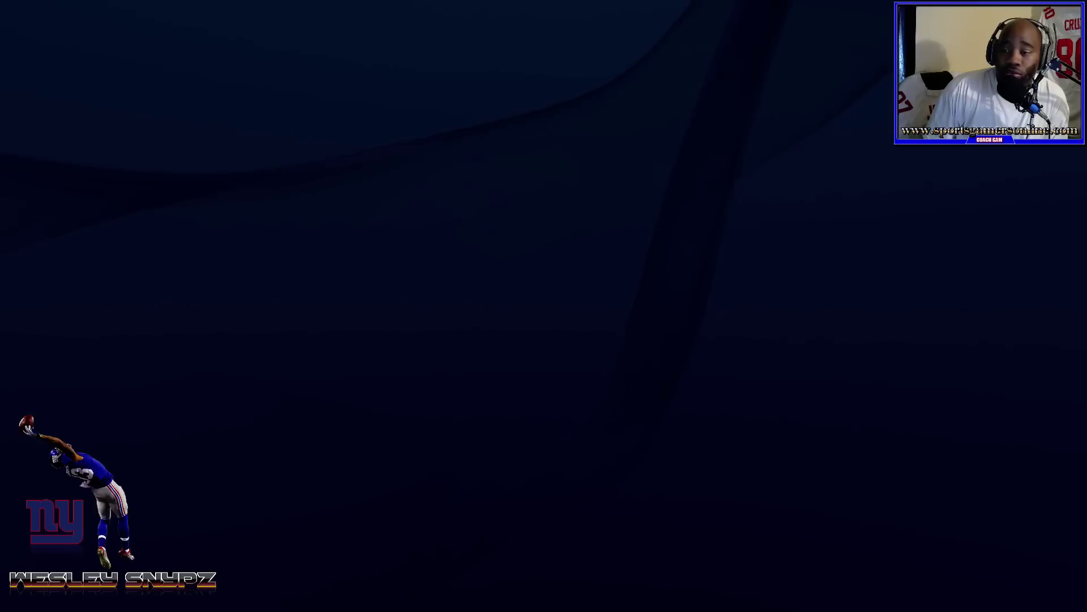
key(Return)
key(Down)
key(Down)
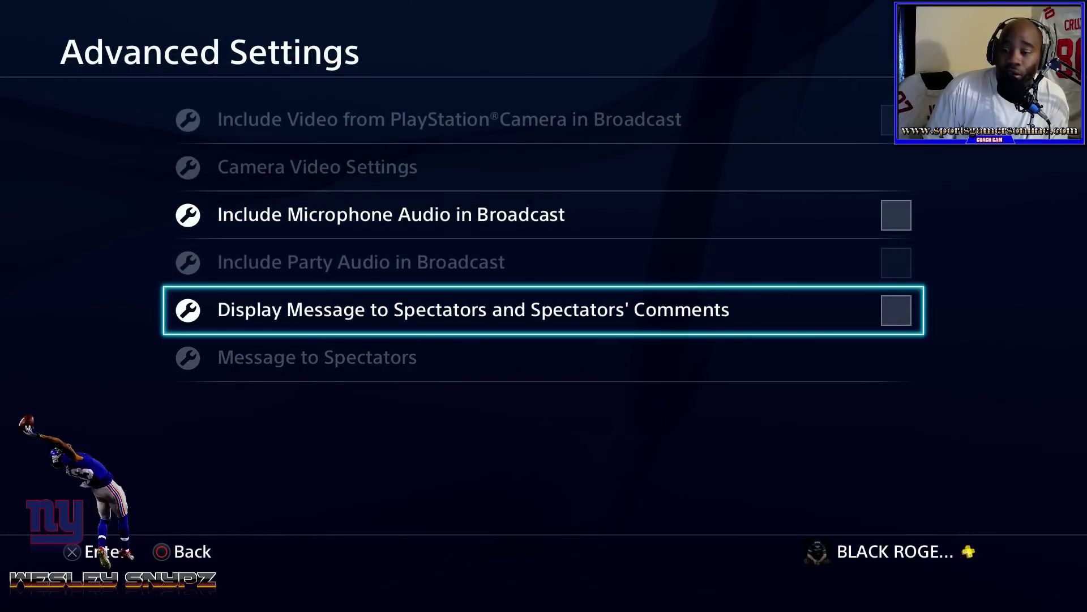
Close the settings and share options to resume the broadcast in-game
key(Escape)
key(Escape)
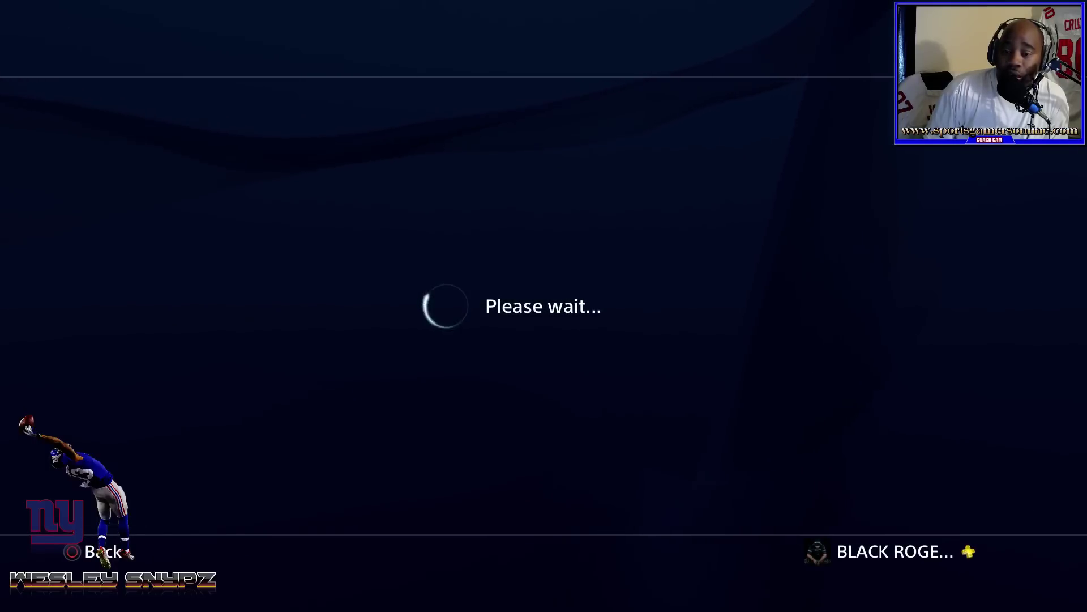
key(Escape)
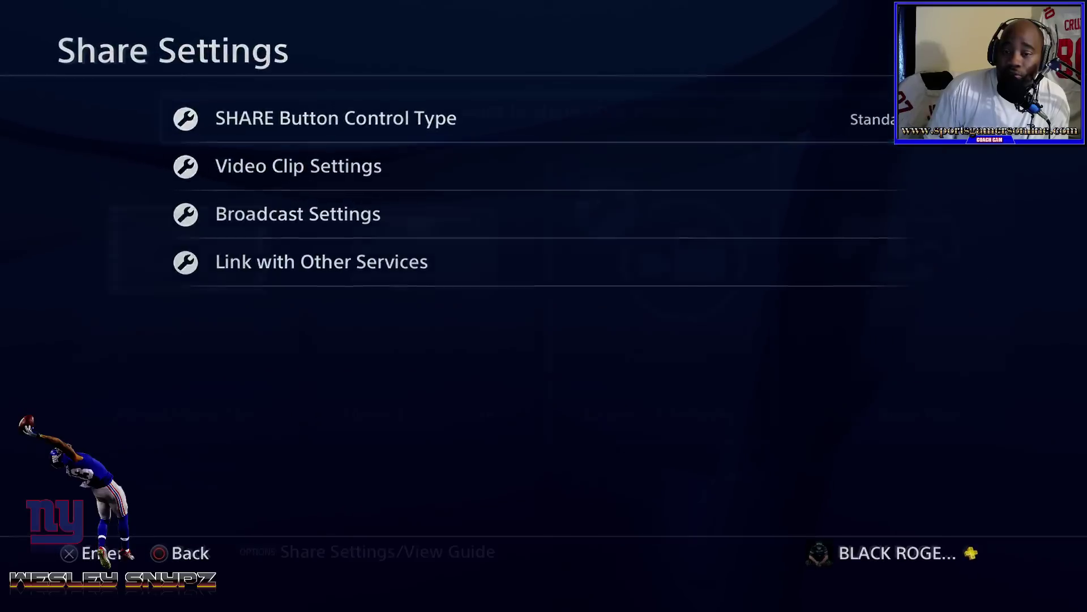
key(Escape)
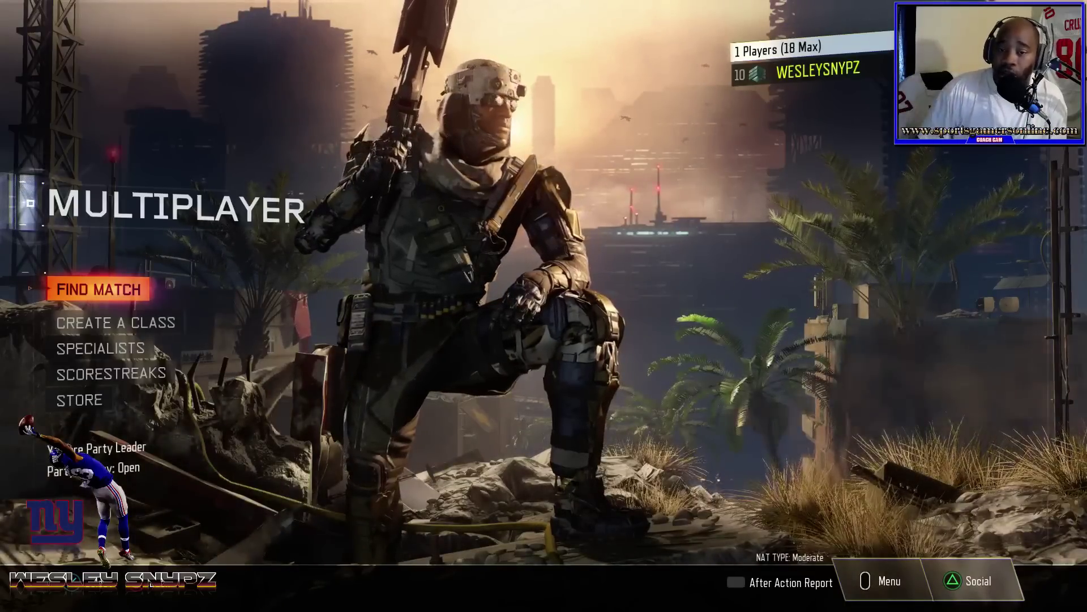
key(Down)
key(Down)
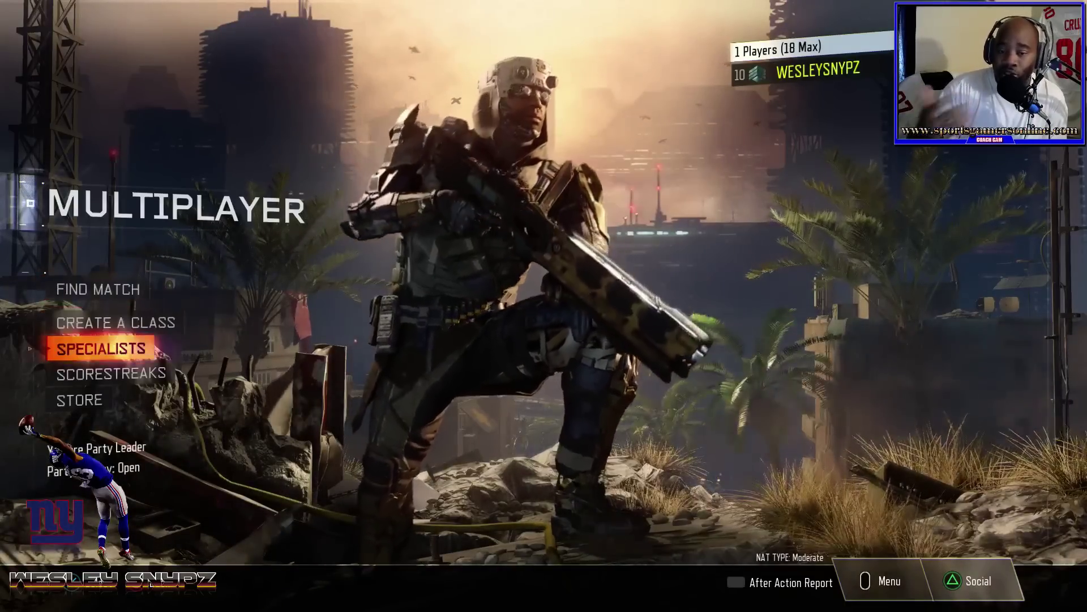
key(Up)
key(Up)
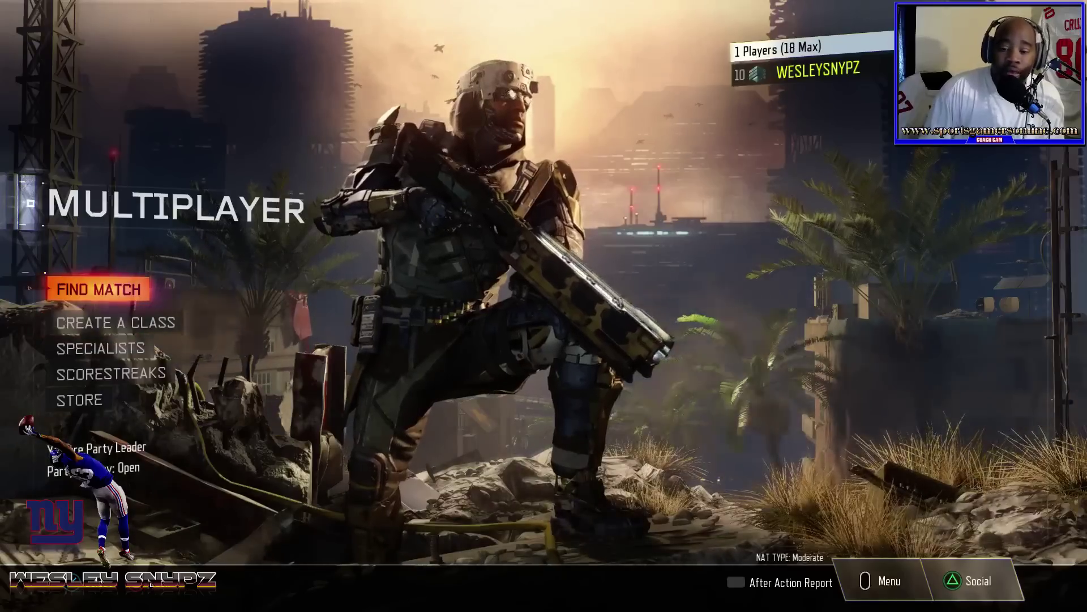